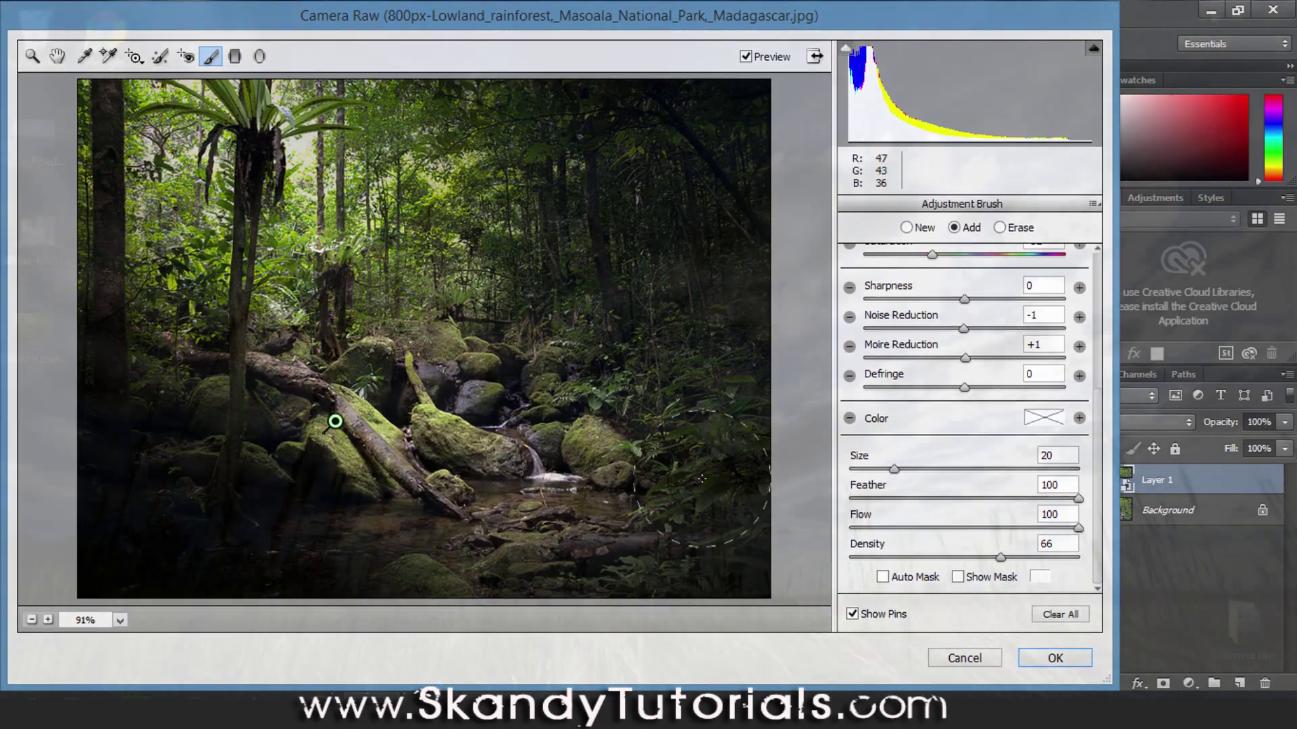
Open 800px-Lowland_rainforest_Masoala_National_Park_Madagascar.jpg in Photoshop by dragging it in from the desktop
{"action": "left_click_drag", "start_coordinate": [38, 331], "coordinate": [464, 342]}
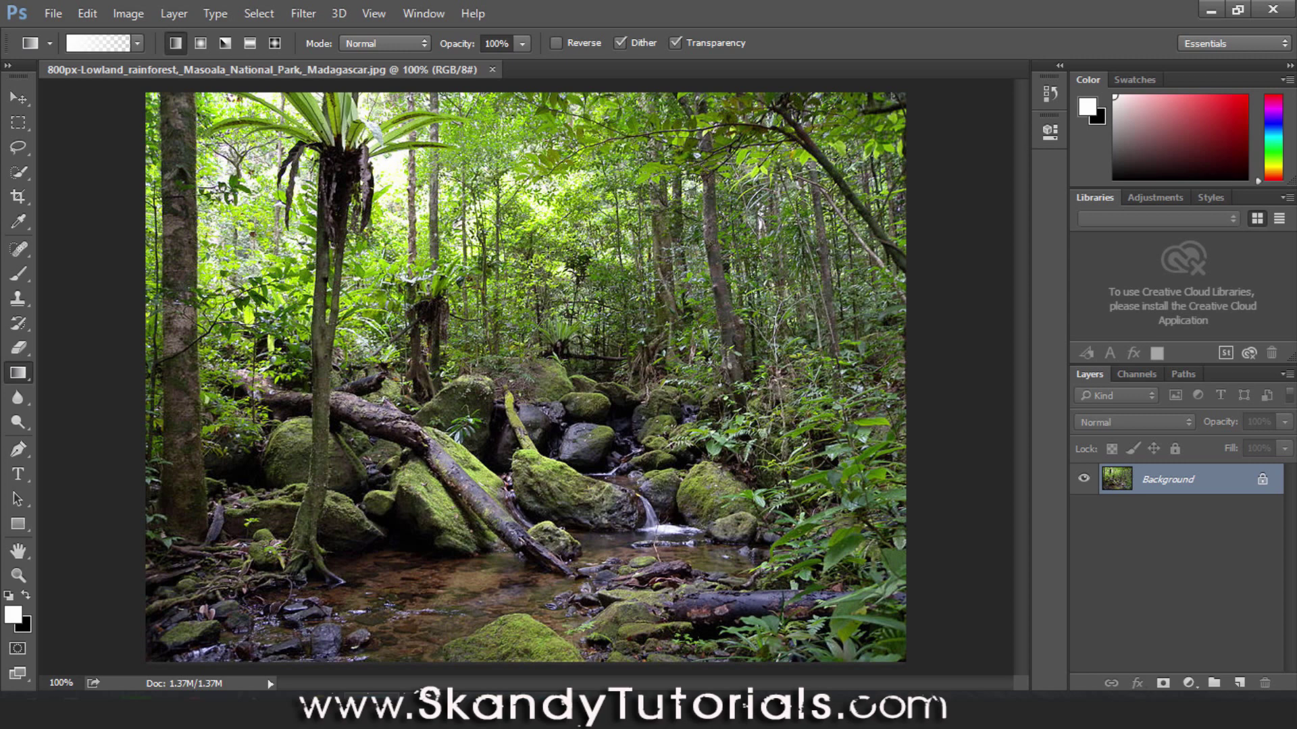
Duplicate the background to Layer 1, convert it for smart filters, and open the Camera Raw Filter
{"action": "key", "text": "ctrl+j"}
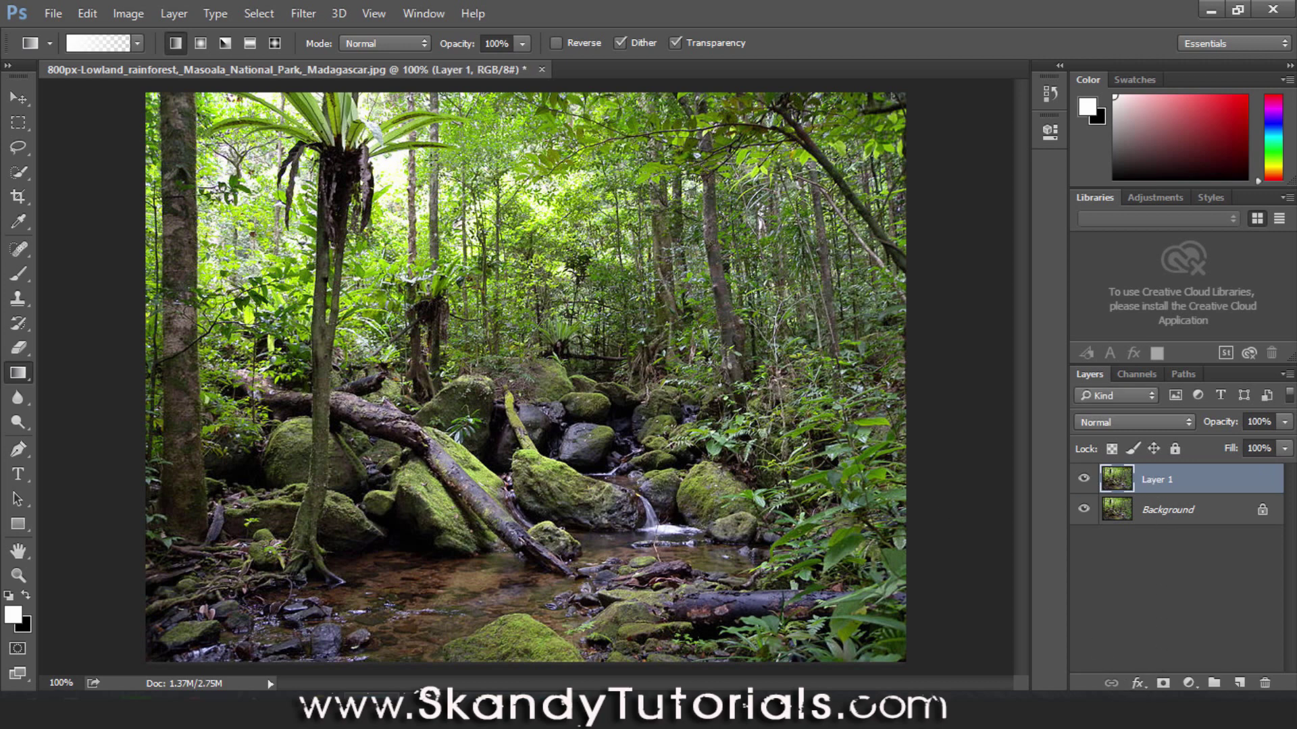
{"action": "left_click", "coordinate": [308, 15]}
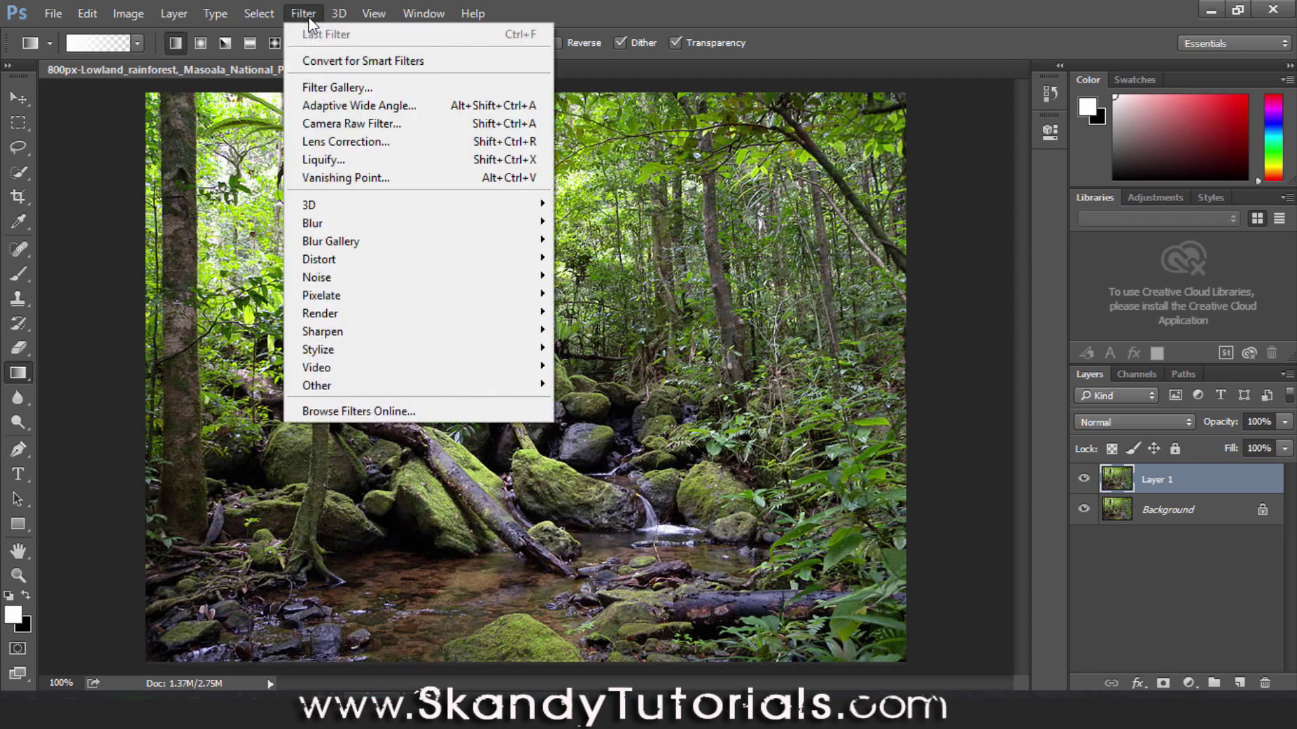
{"action": "left_click", "coordinate": [320, 60]}
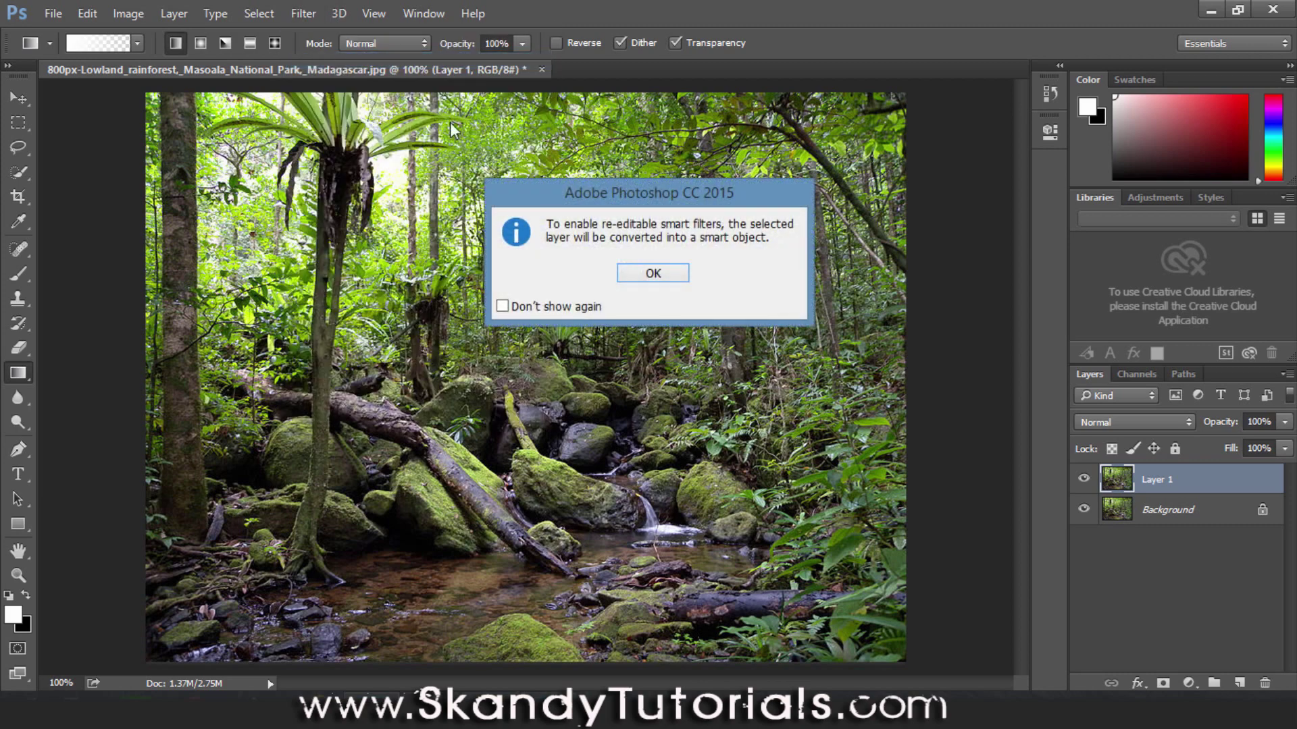
{"action": "left_click", "coordinate": [653, 273]}
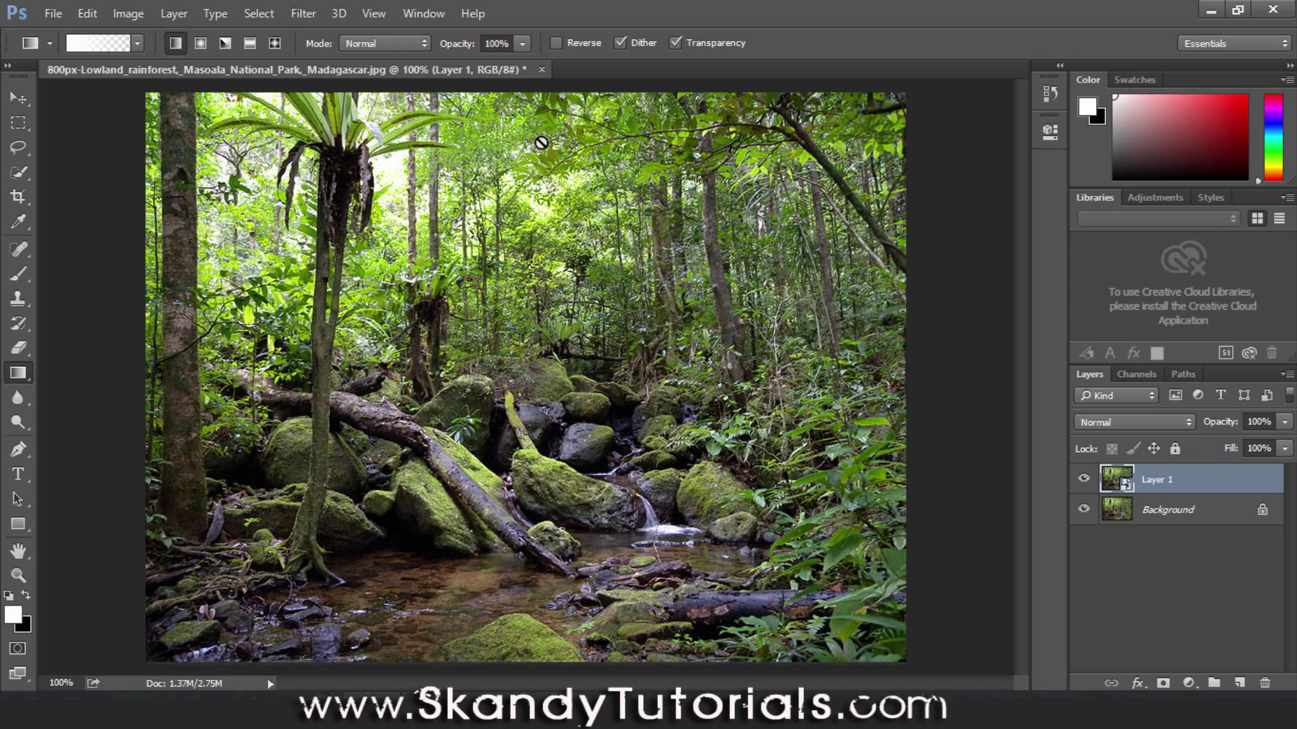
{"action": "left_click", "coordinate": [307, 15]}
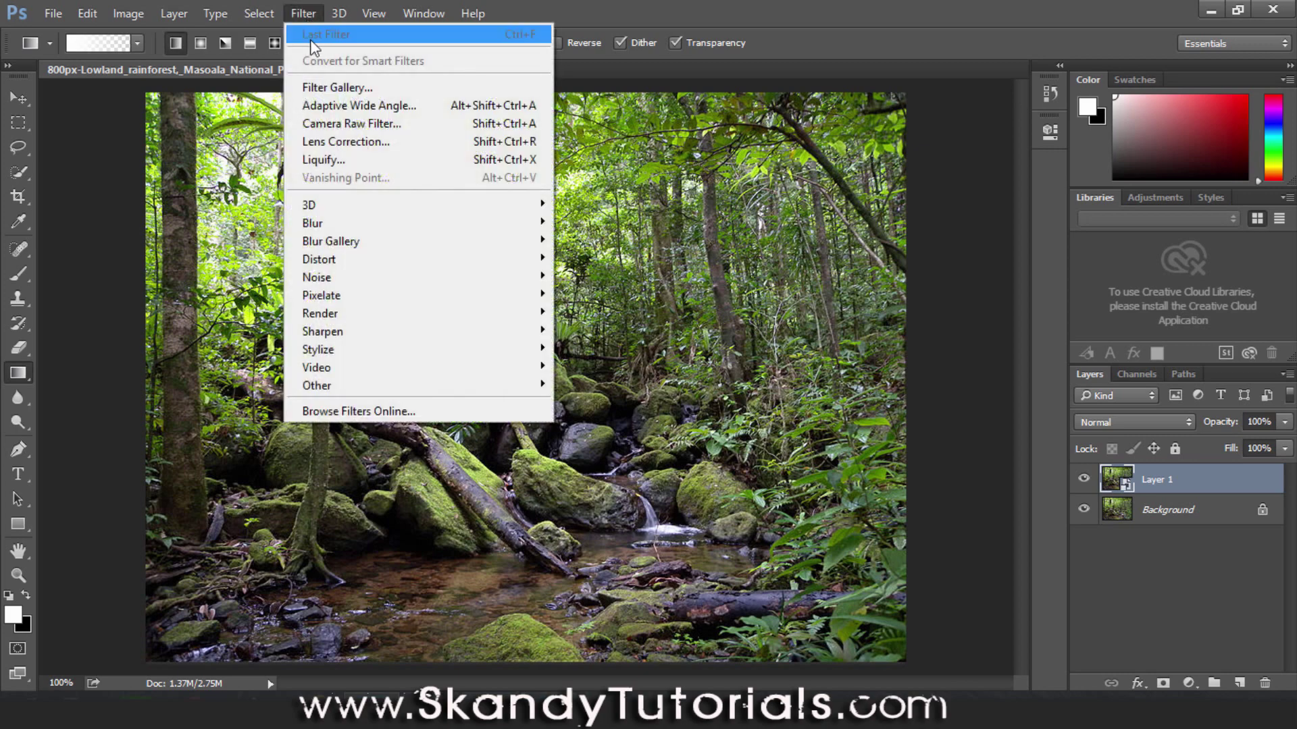
{"action": "left_click", "coordinate": [358, 105]}
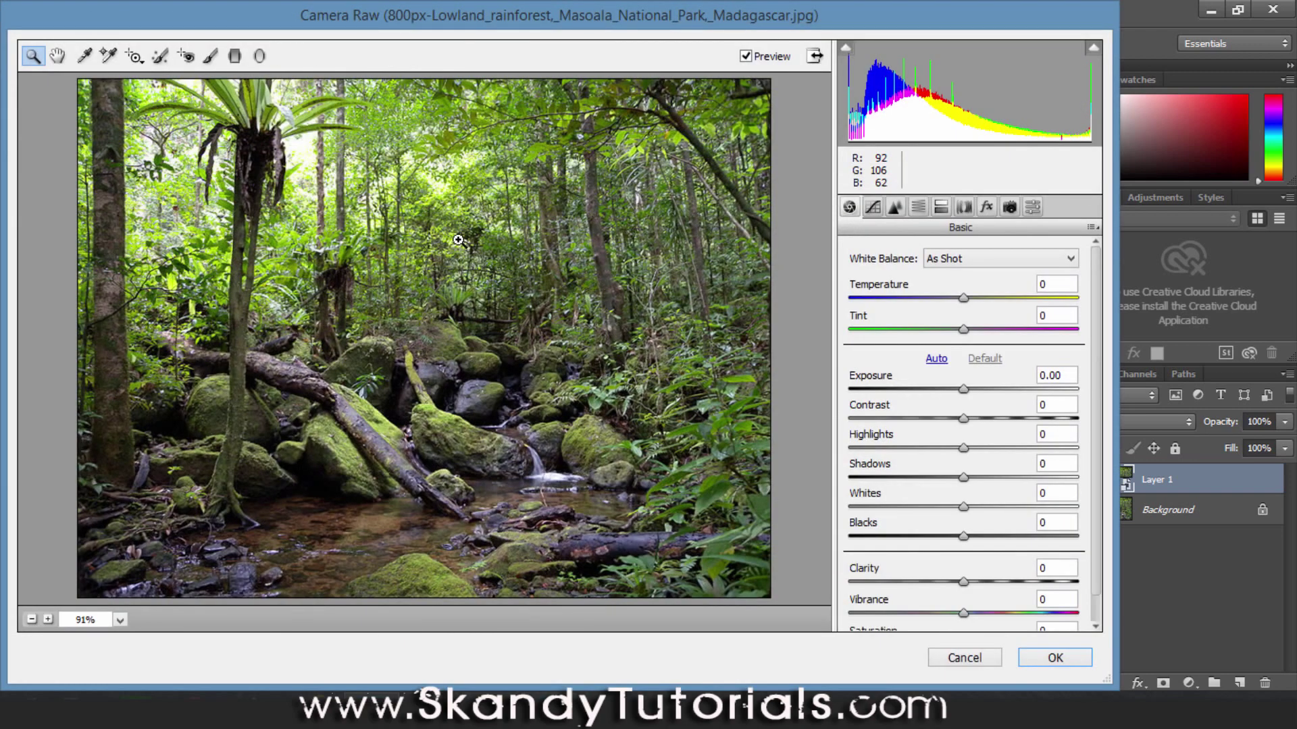
Select the Graduated Filter tool, try out a test gradient, then delete it
{"action": "left_click", "coordinate": [235, 57]}
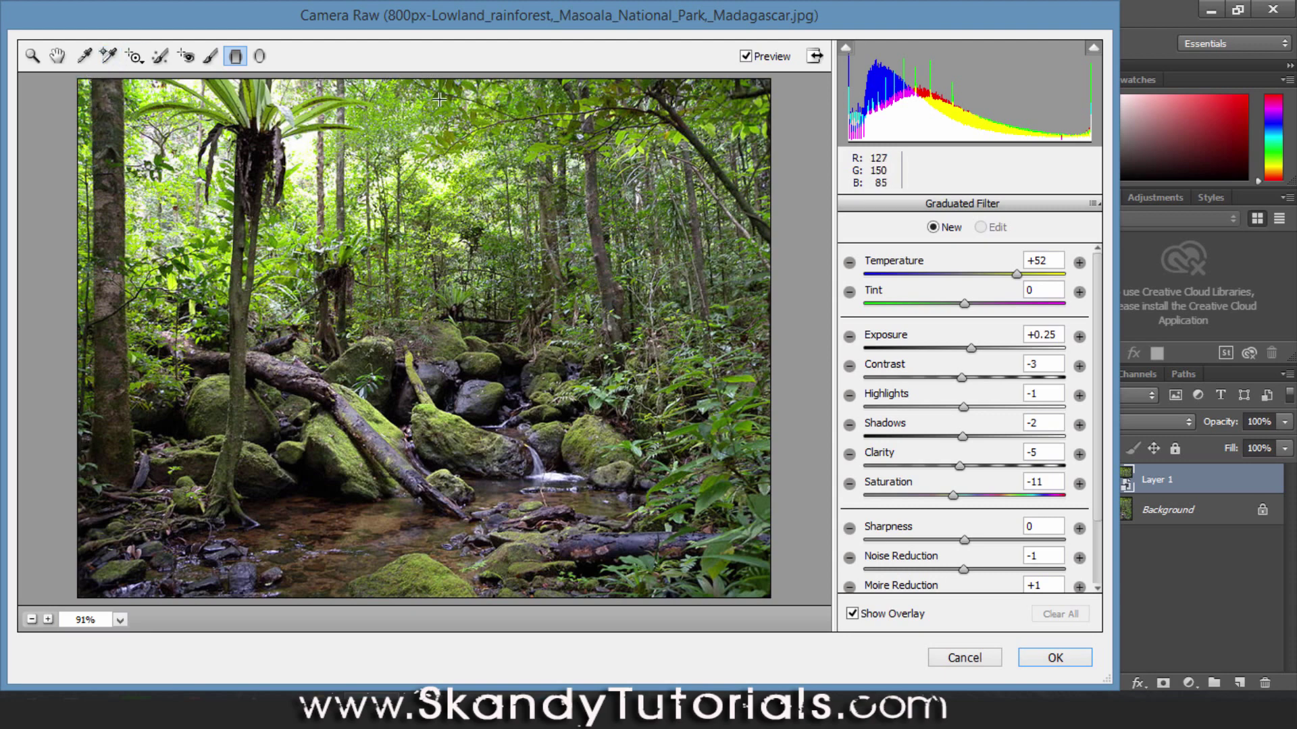
{"action": "left_click_drag", "start_coordinate": [430, 80], "coordinate": [358, 393]}
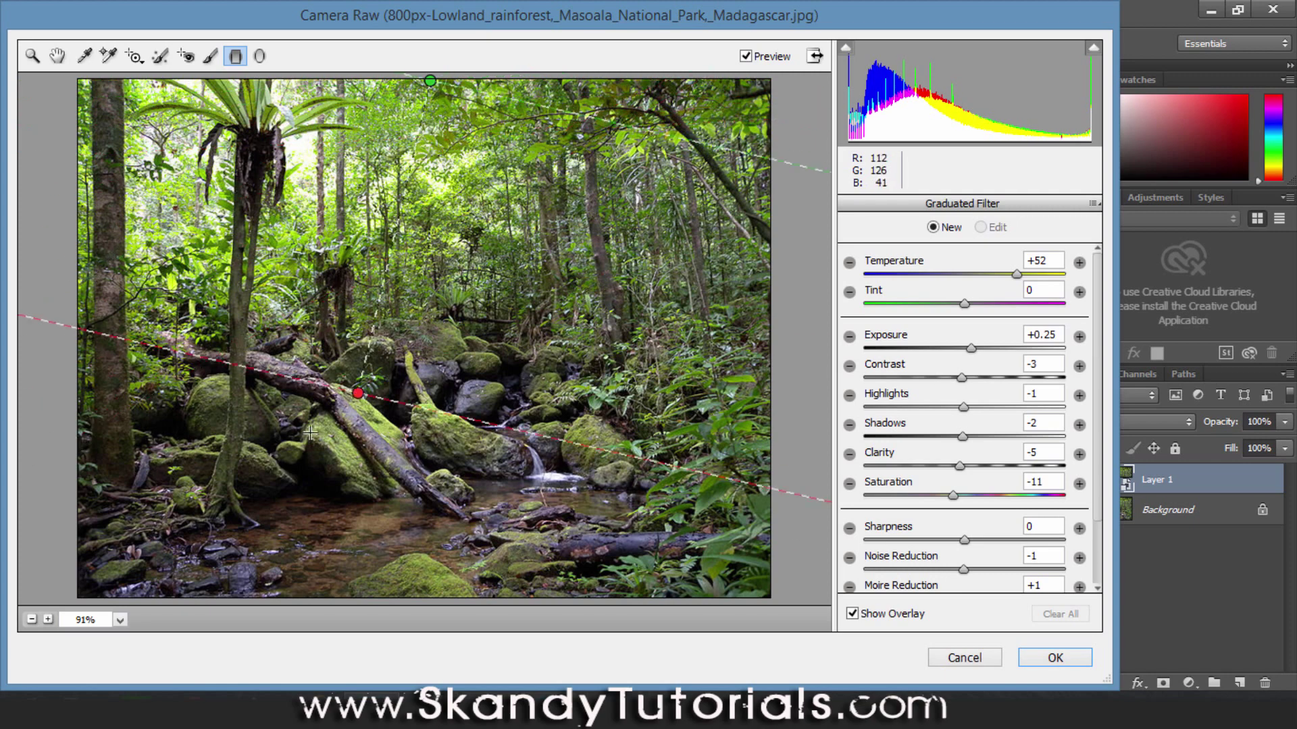
{"action": "left_click_drag", "start_coordinate": [310, 433], "coordinate": [415, 344]}
{"action": "left_click_drag", "start_coordinate": [426, 403], "coordinate": [403, 81]}
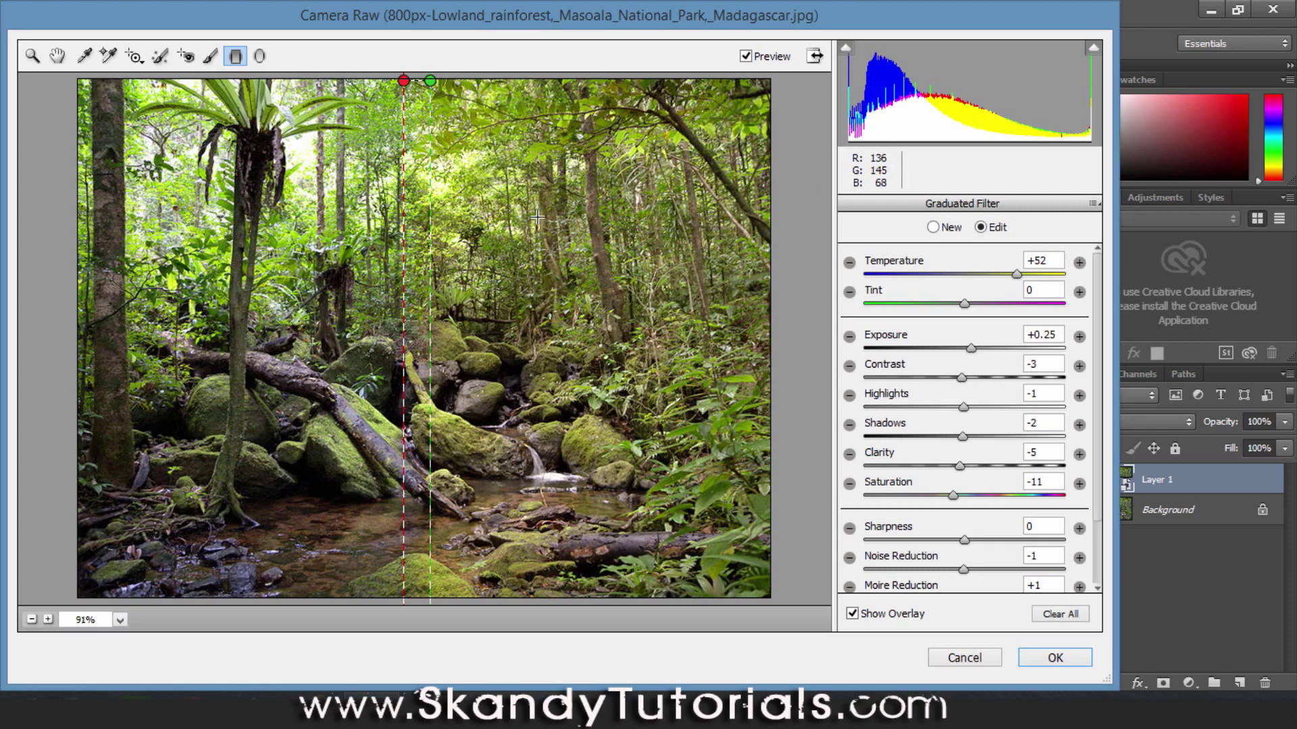
{"action": "key", "text": "Delete"}
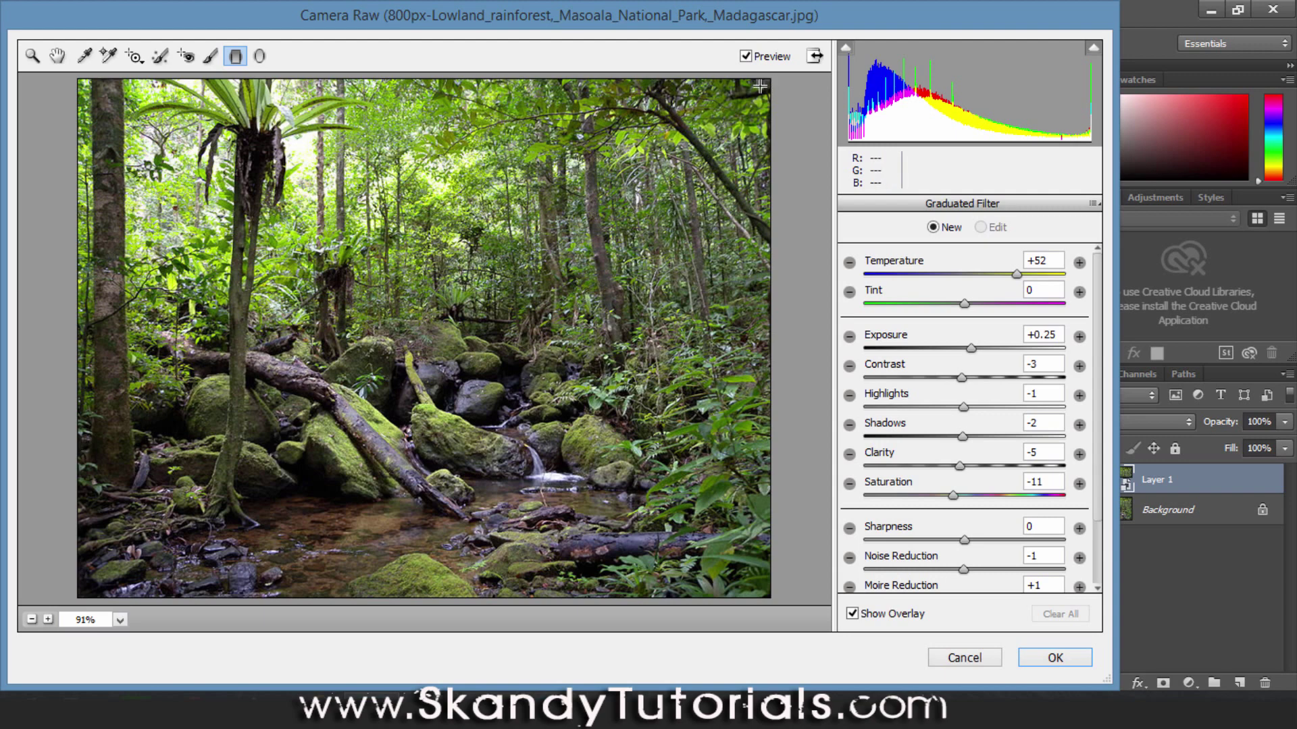
Draw a graduated filter in from the top-right corner with Exposure -4.00 and Contrast -5
{"action": "left_click_drag", "start_coordinate": [771, 79], "coordinate": [497, 308]}
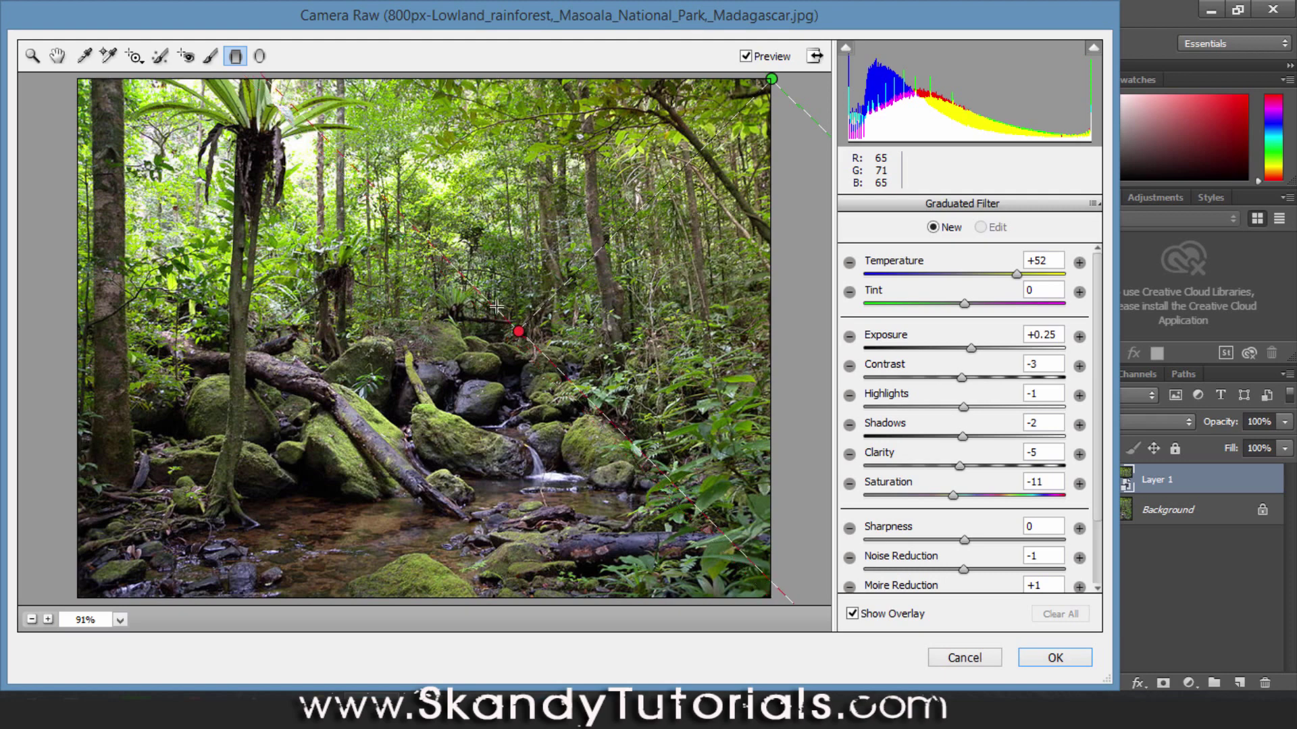
{"action": "left_click_drag", "start_coordinate": [495, 307], "coordinate": [495, 307]}
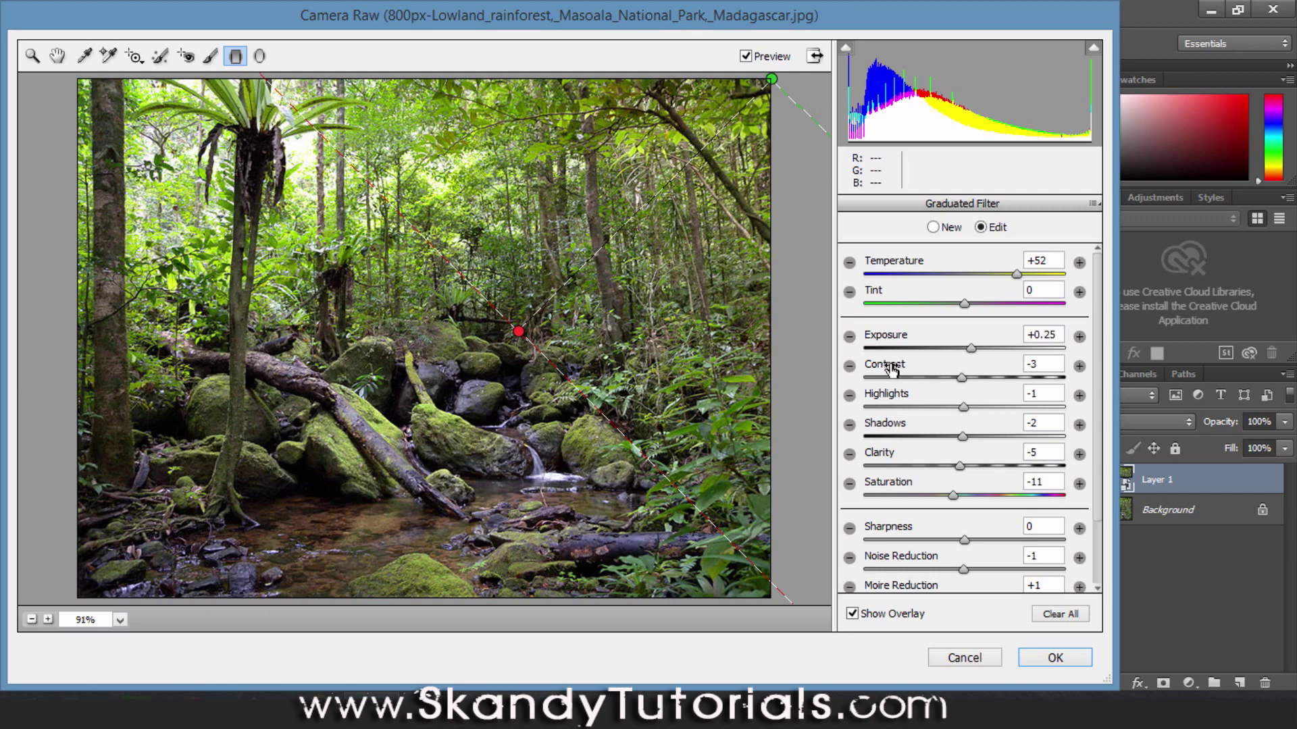
{"action": "left_click_drag", "start_coordinate": [970, 350], "coordinate": [917, 357]}
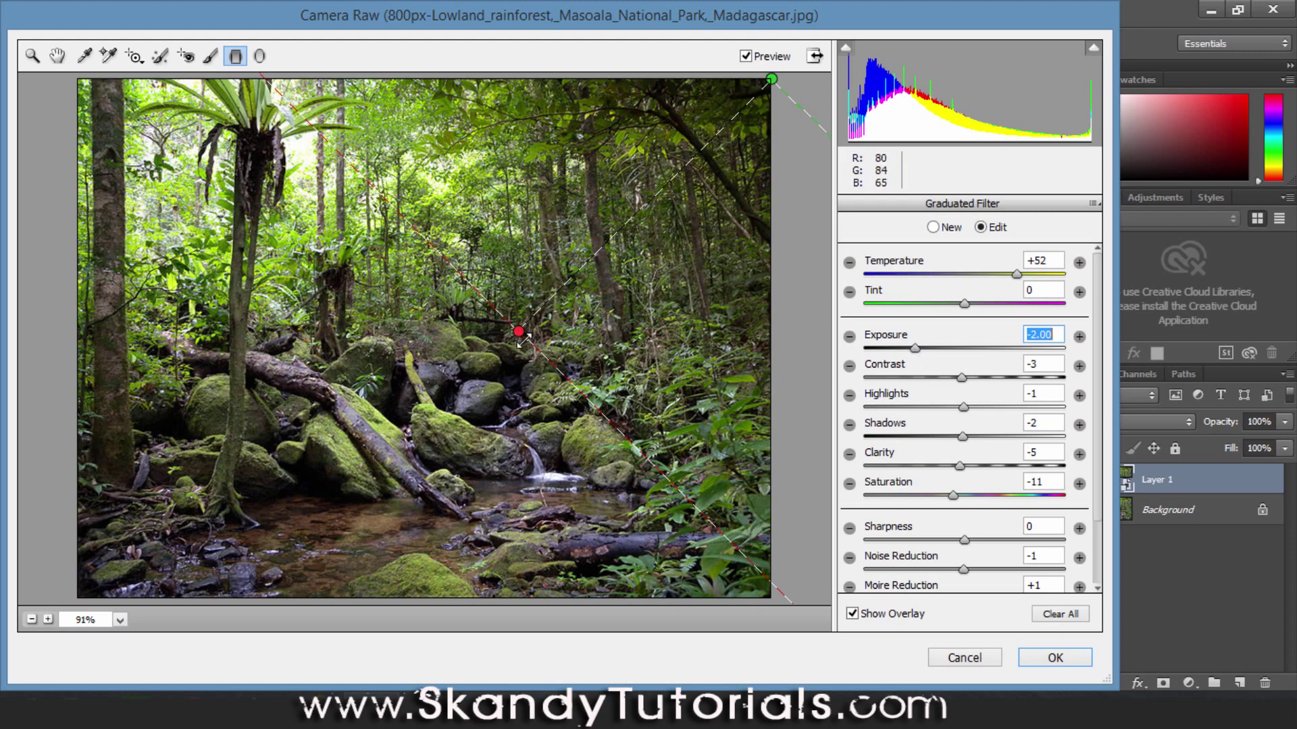
{"action": "left_click_drag", "start_coordinate": [524, 339], "coordinate": [404, 436]}
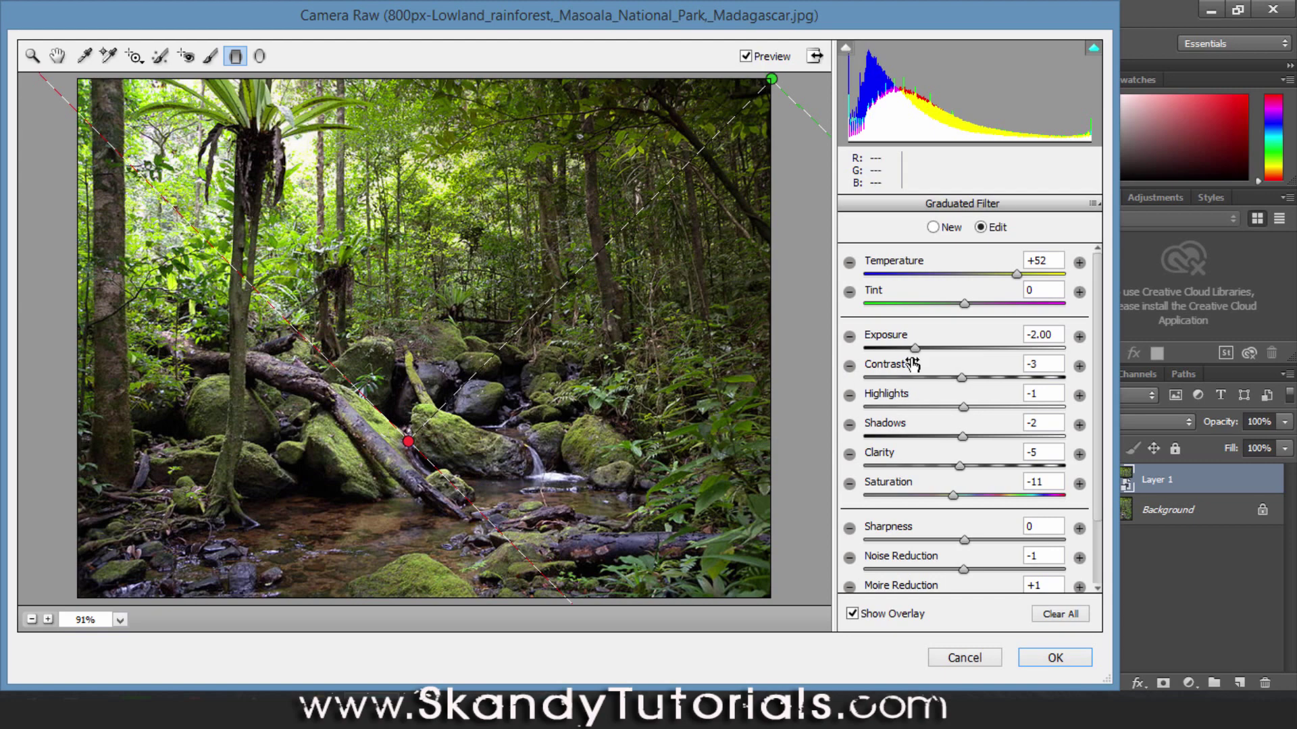
{"action": "left_click_drag", "start_coordinate": [915, 351], "coordinate": [849, 358]}
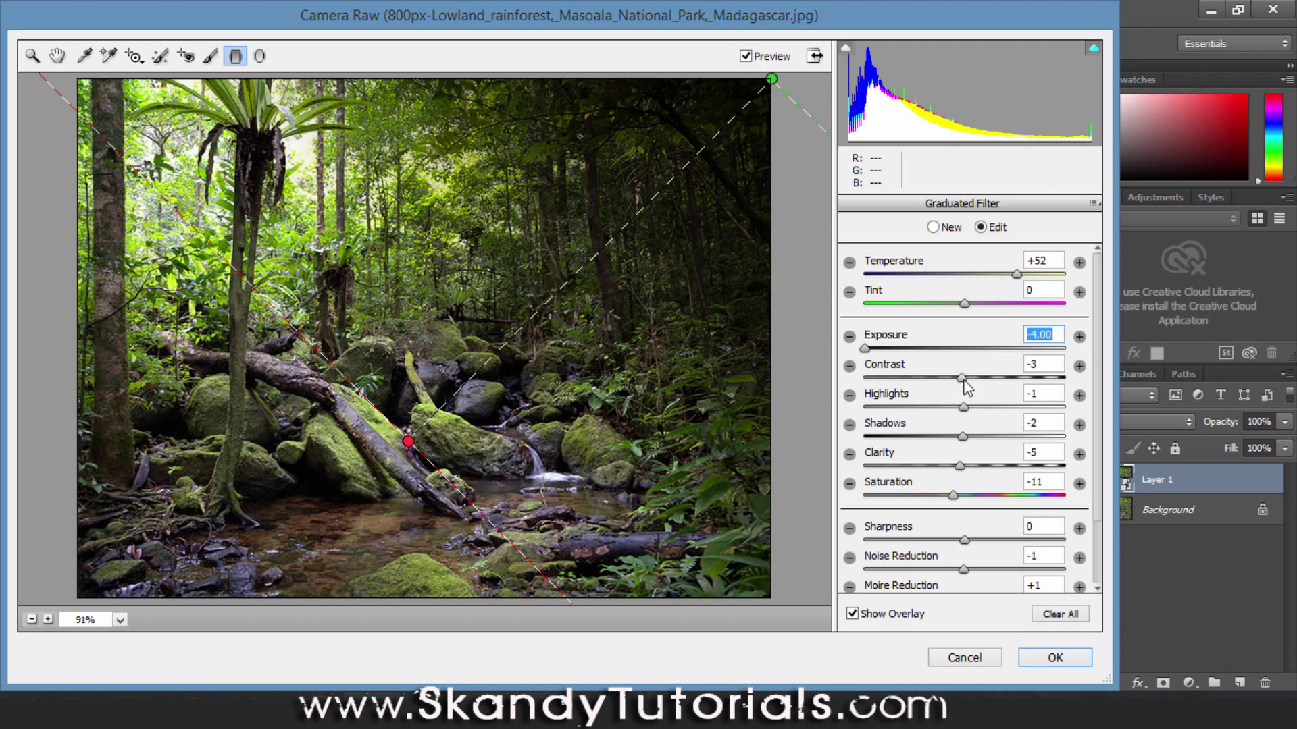
{"action": "left_click_drag", "start_coordinate": [965, 380], "coordinate": [971, 413]}
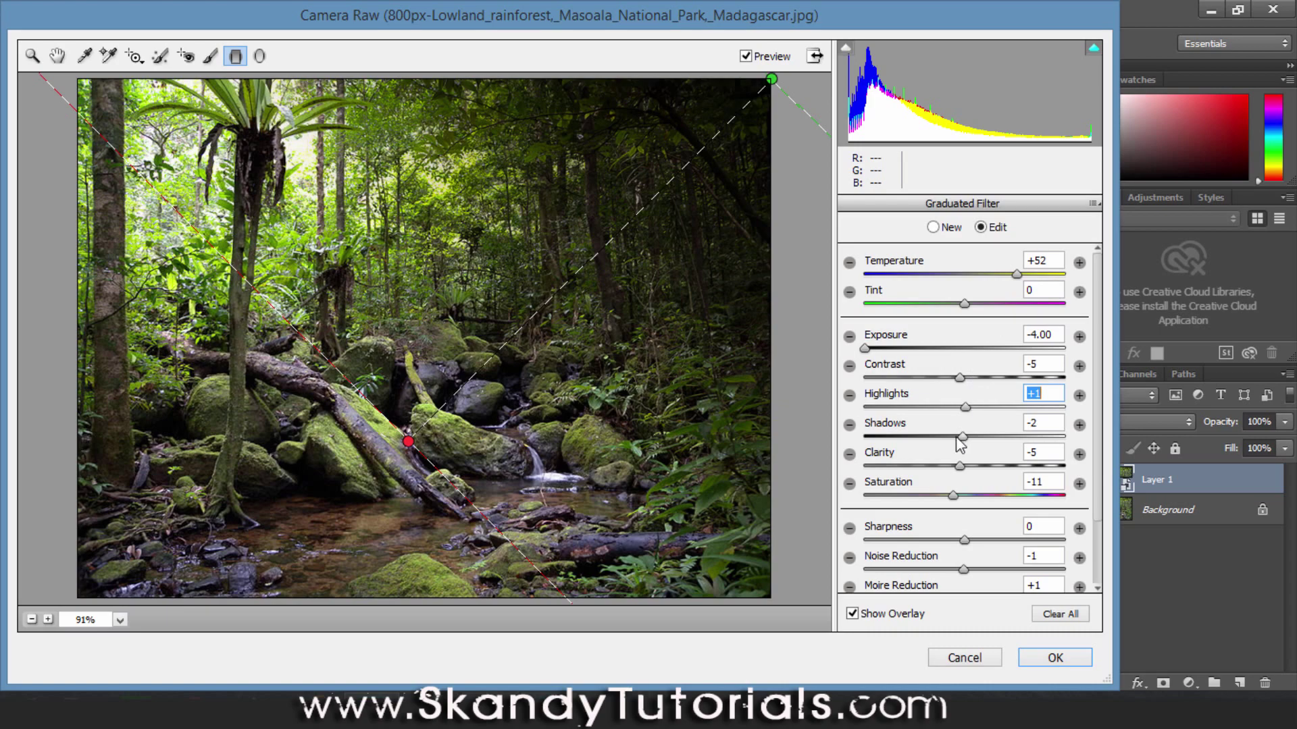
Lower the filter's Shadows to -50, Clarity to -18 and Saturation to -32
{"action": "left_click_drag", "start_coordinate": [963, 436], "coordinate": [913, 436]}
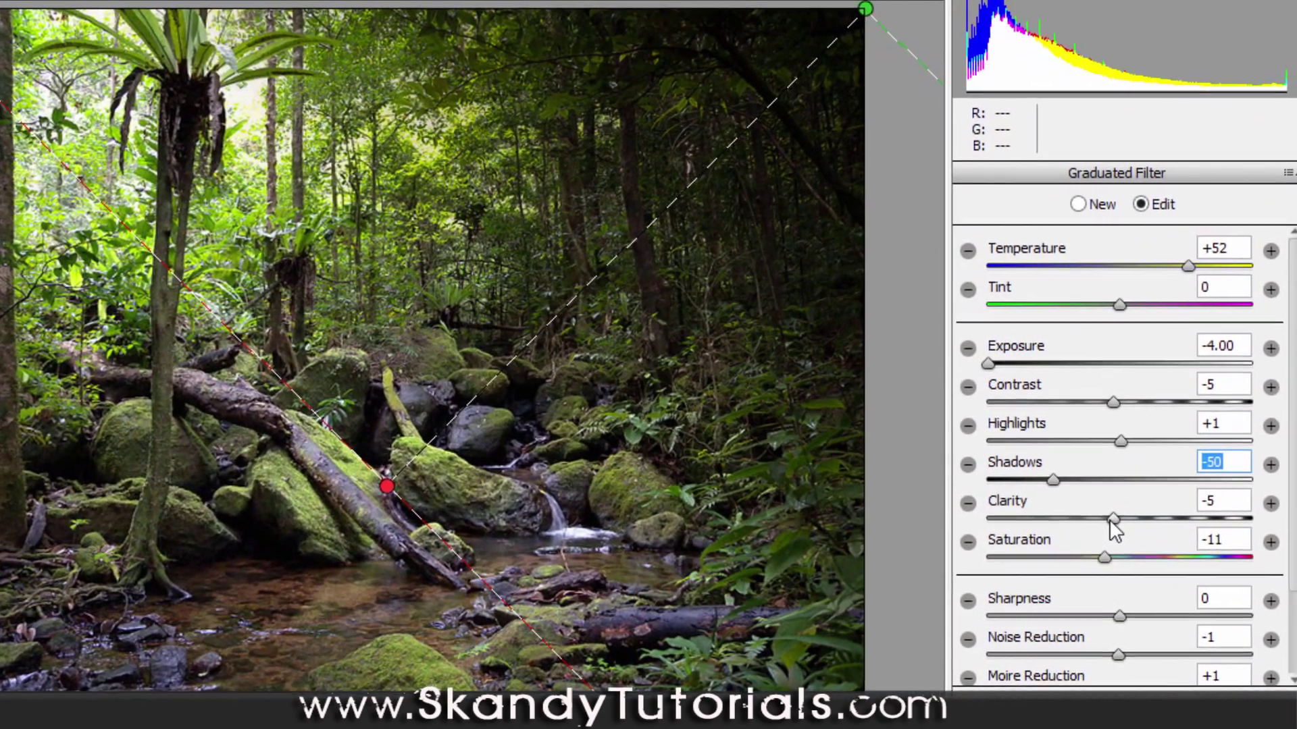
{"action": "left_click_drag", "start_coordinate": [1112, 518], "coordinate": [1065, 518]}
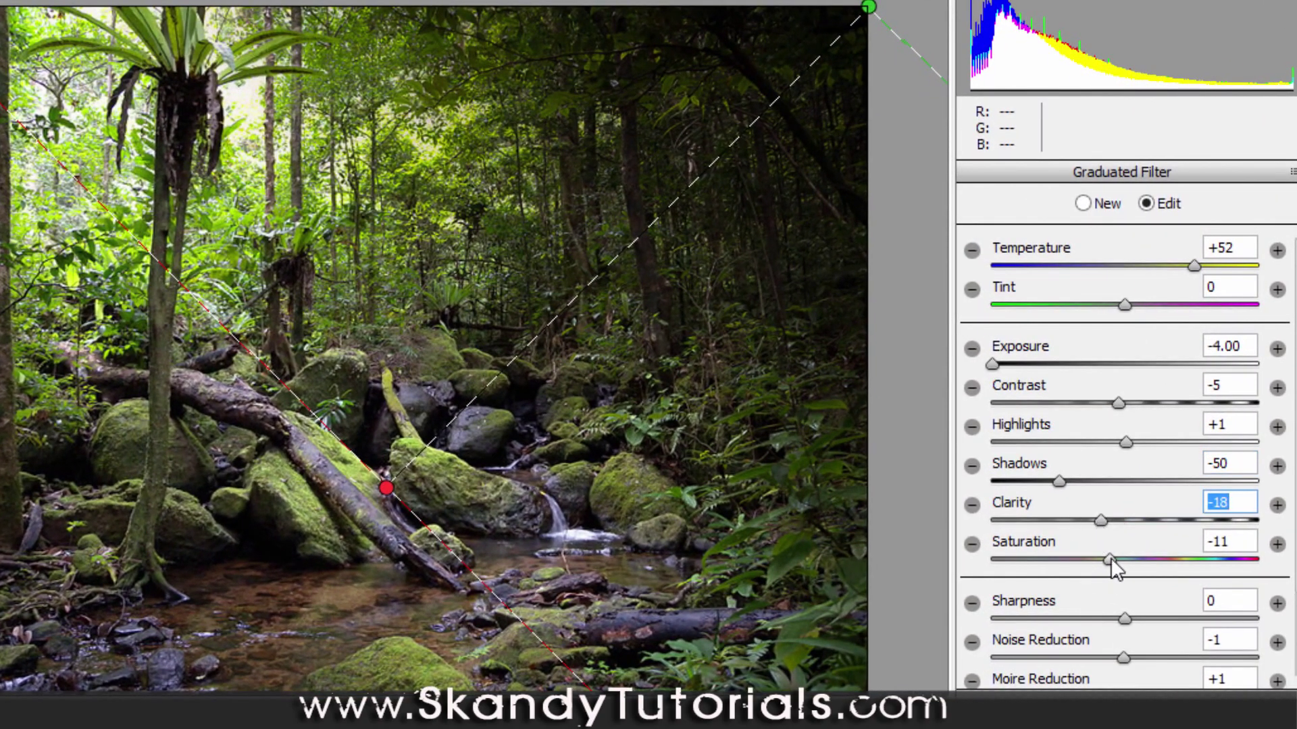
{"action": "left_click_drag", "start_coordinate": [1110, 558], "coordinate": [1083, 559]}
Stretch the gradient's end further toward the lower-left rocks
{"action": "scroll", "coordinate": [1111, 594], "scroll_direction": "down", "scroll_amount": 2}
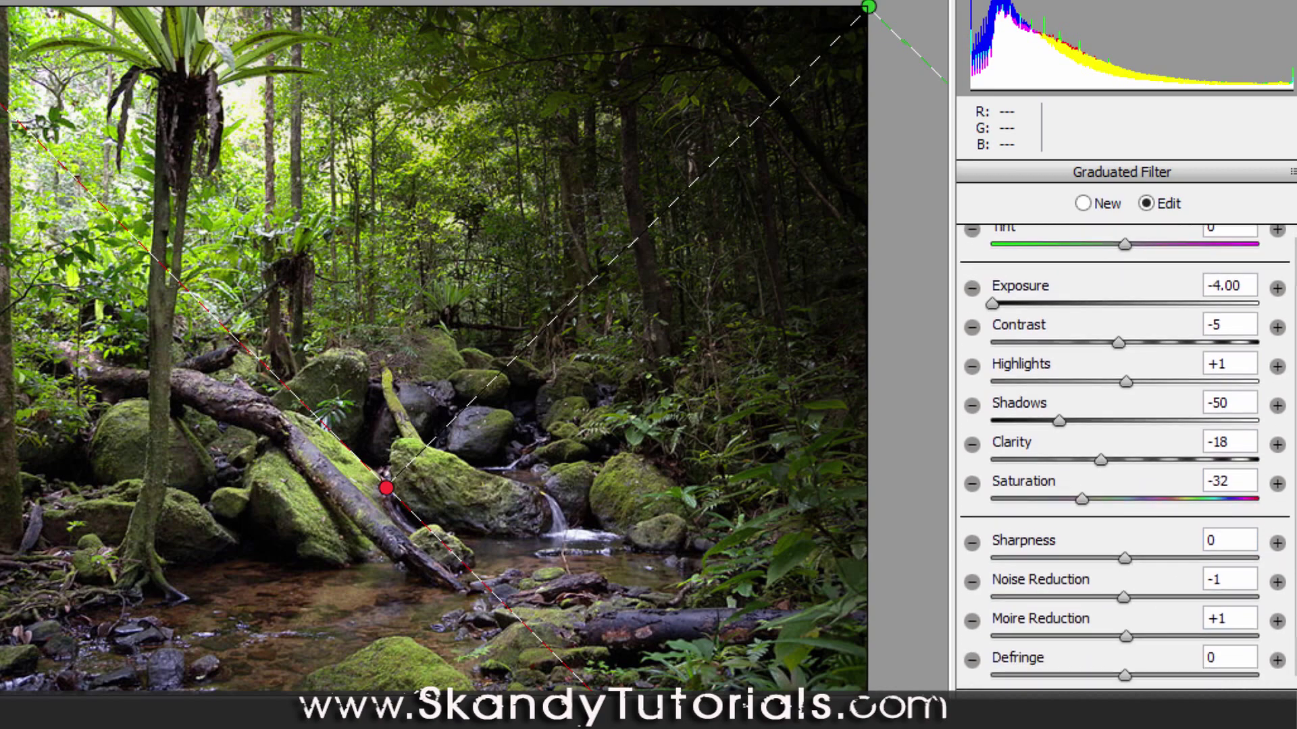
{"action": "scroll", "coordinate": [1125, 459], "scroll_direction": "down", "scroll_amount": 1}
{"action": "scroll", "coordinate": [1124, 459], "scroll_direction": "up", "scroll_amount": 2}
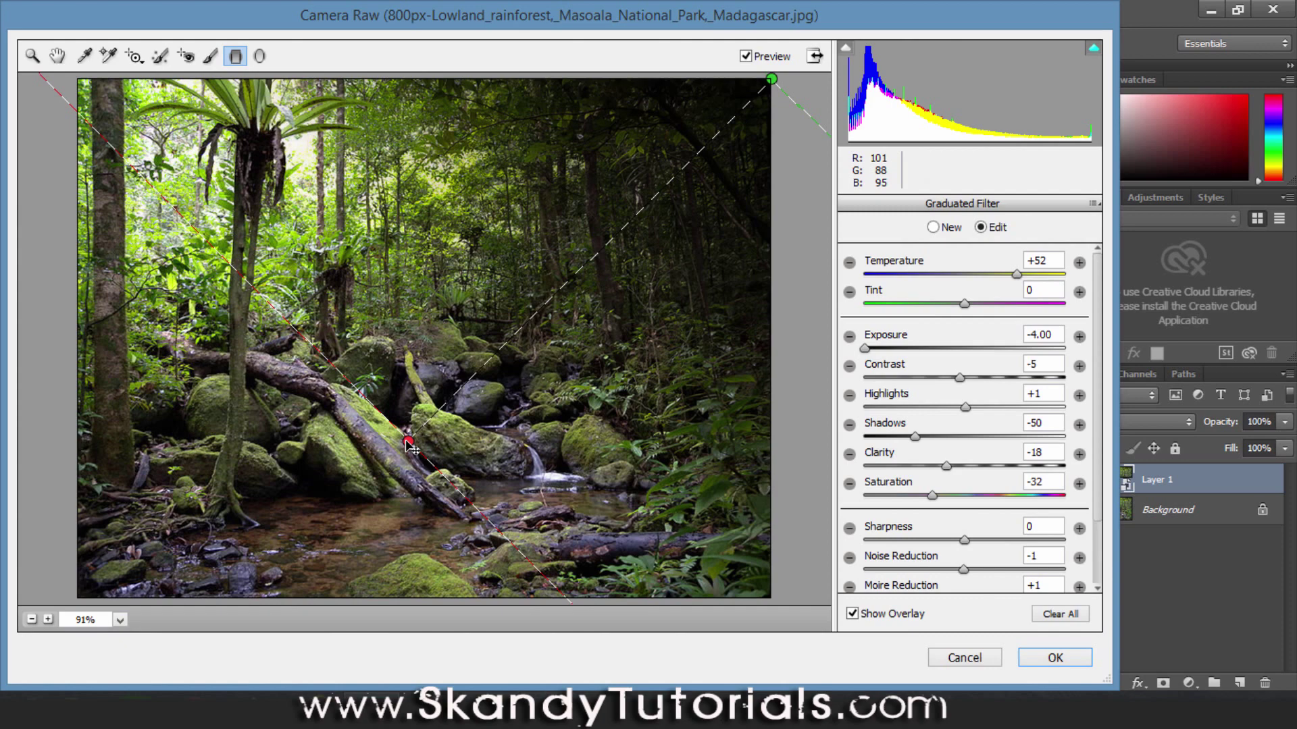
{"action": "left_click_drag", "start_coordinate": [408, 442], "coordinate": [283, 472]}
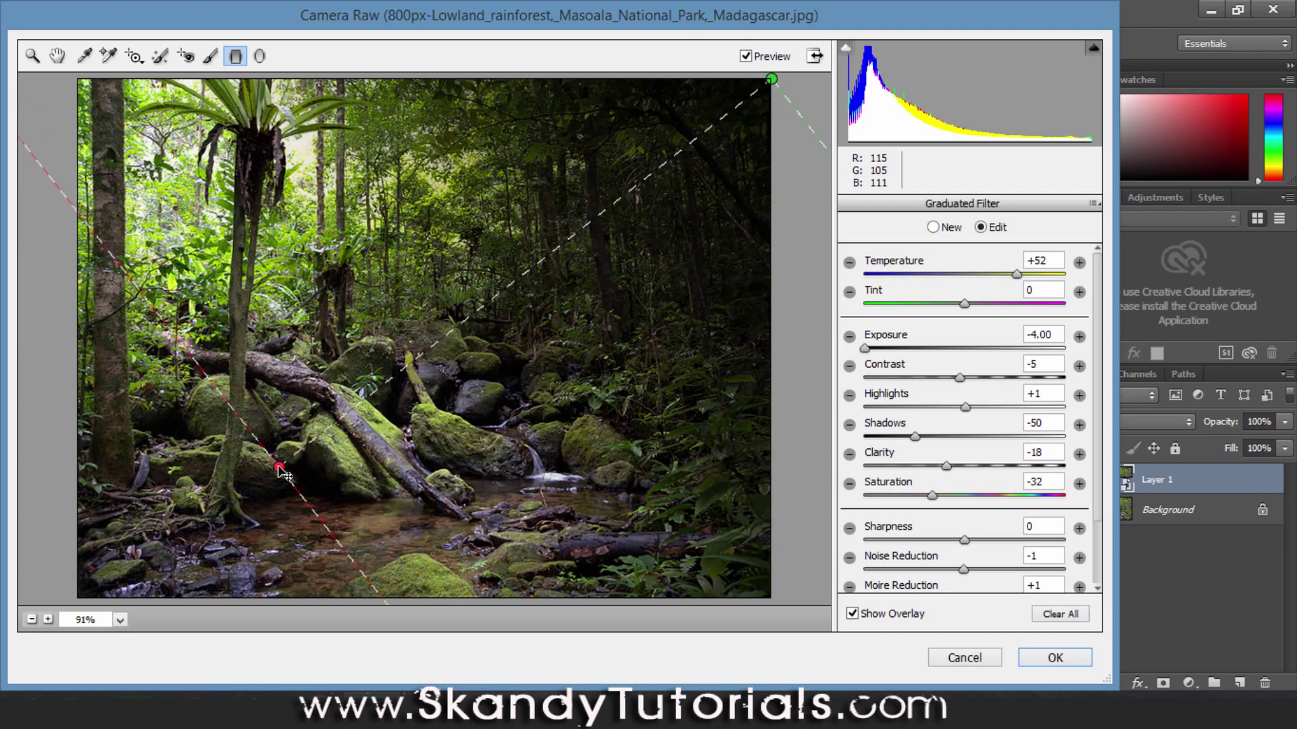
{"action": "left_click_drag", "start_coordinate": [286, 476], "coordinate": [288, 475]}
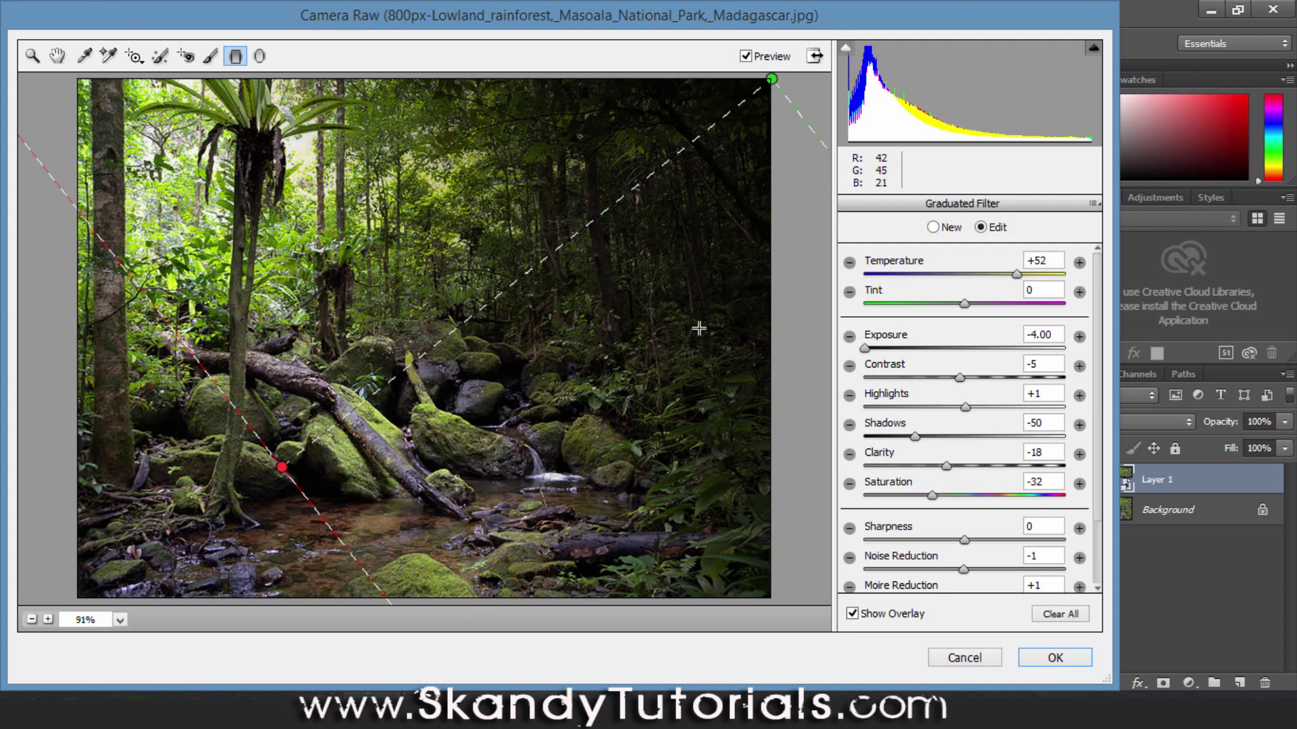
Add a new graduated filter drawn from the bottom-left corner toward the centre
{"action": "left_click", "coordinate": [933, 227]}
{"action": "left_click", "coordinate": [934, 227]}
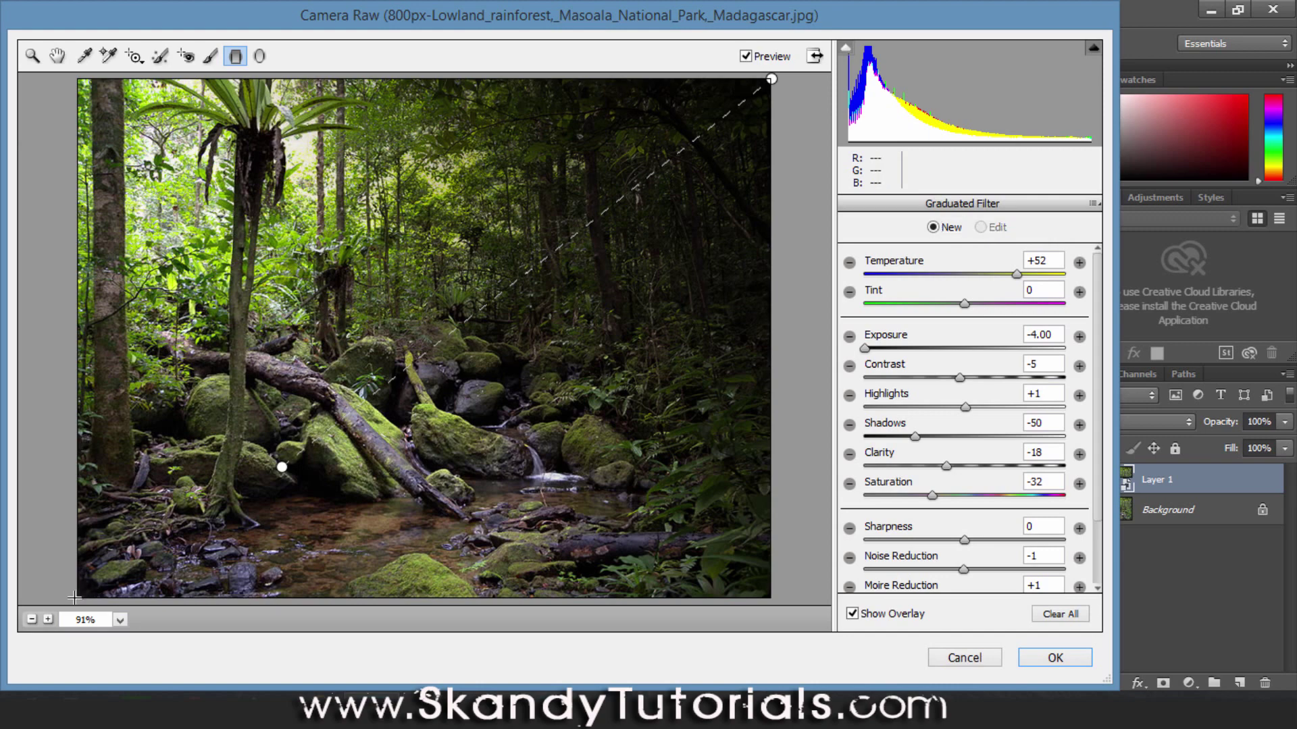
{"action": "left_click_drag", "start_coordinate": [74, 597], "coordinate": [506, 349]}
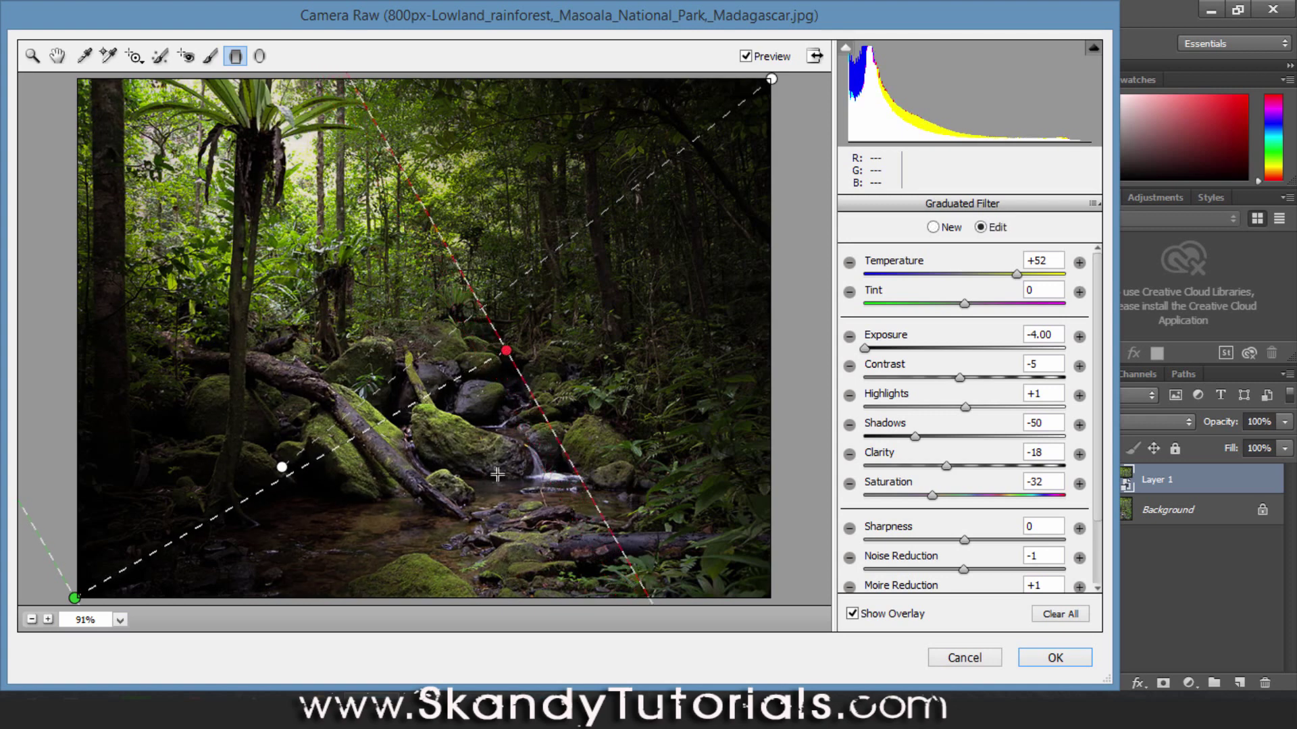
Add a graduated filter rising from the bottom edge, redrawn once, at Exposure -2.30
{"action": "left_click", "coordinate": [932, 227]}
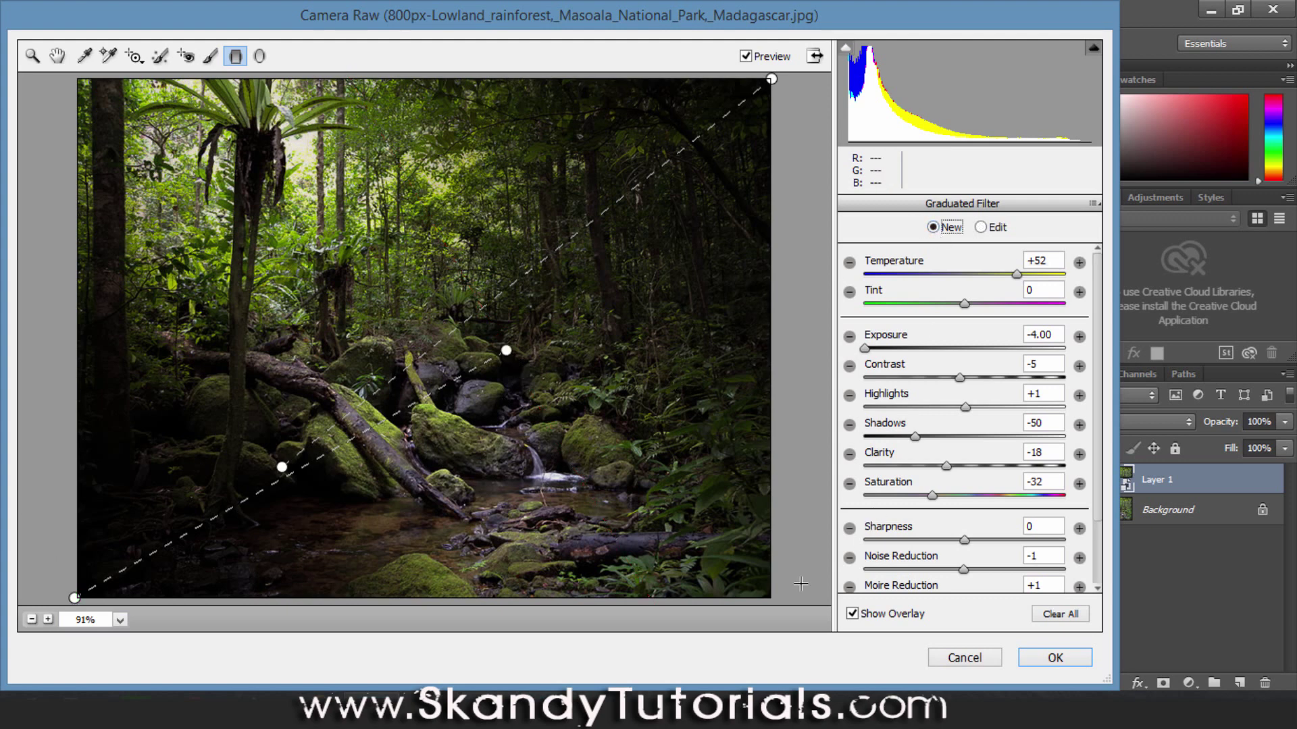
{"action": "left_click_drag", "start_coordinate": [784, 599], "coordinate": [787, 575]}
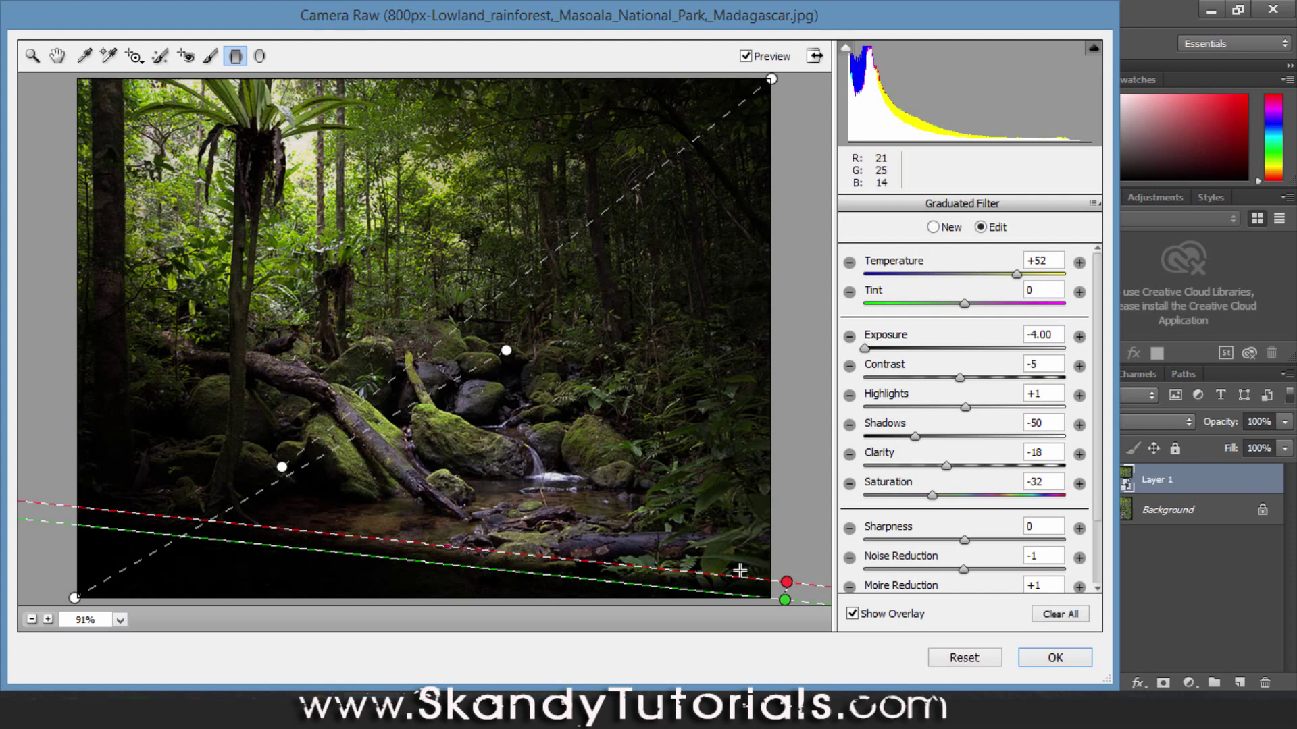
{"action": "key", "text": "Delete"}
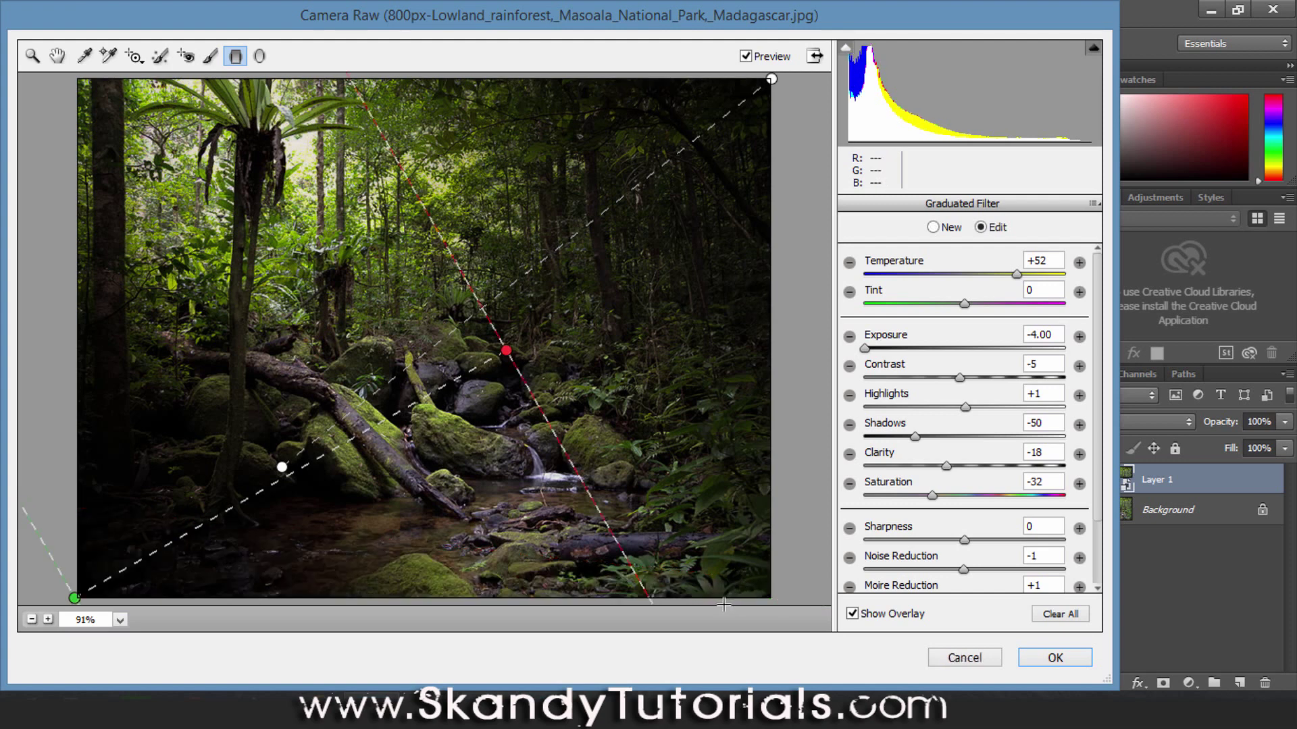
{"action": "left_click_drag", "start_coordinate": [723, 604], "coordinate": [722, 413]}
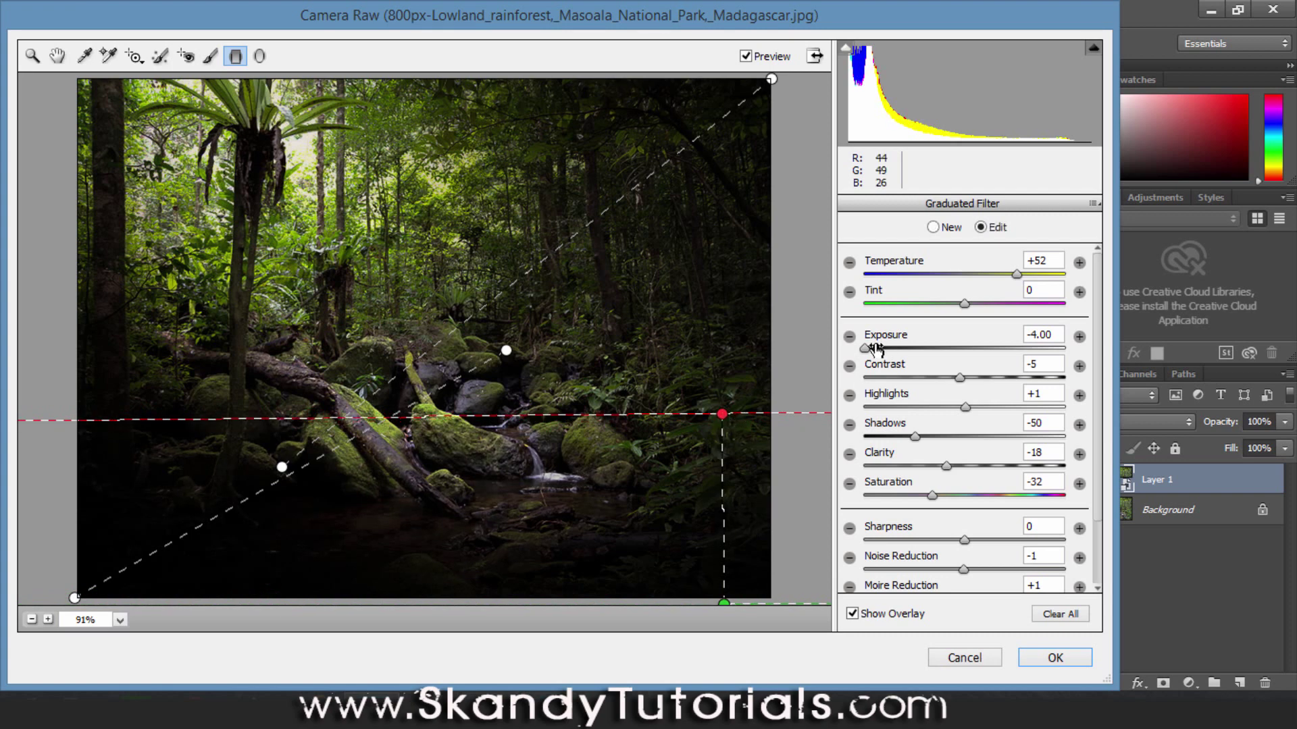
{"action": "left_click_drag", "start_coordinate": [866, 348], "coordinate": [909, 348]}
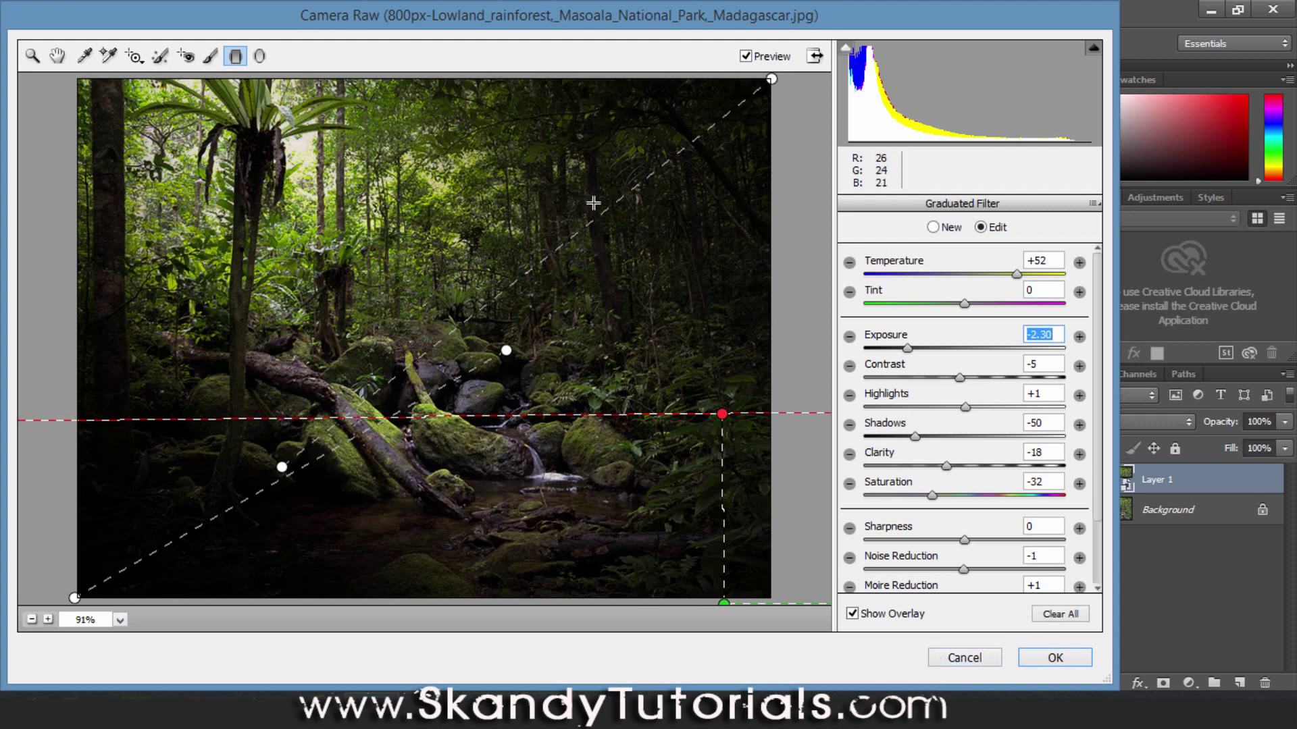
{"action": "left_click", "coordinate": [771, 81]}
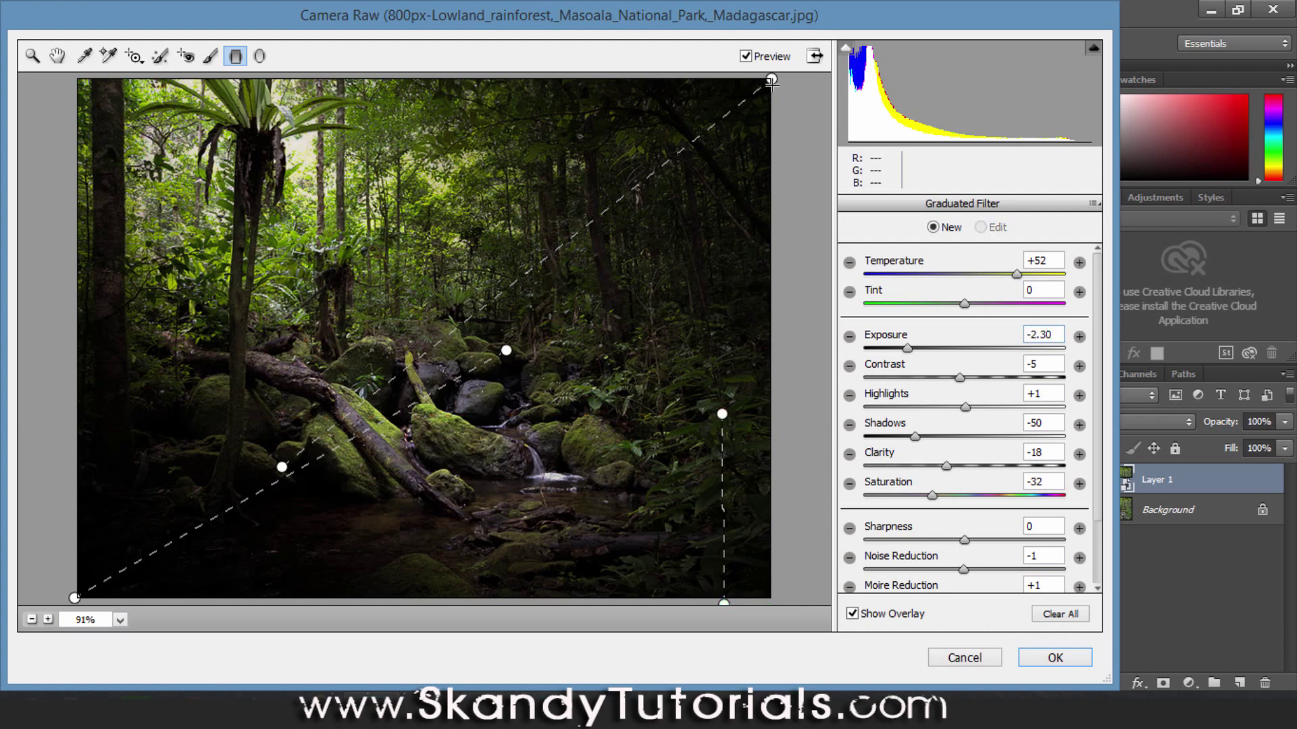
{"action": "left_click", "coordinate": [771, 82]}
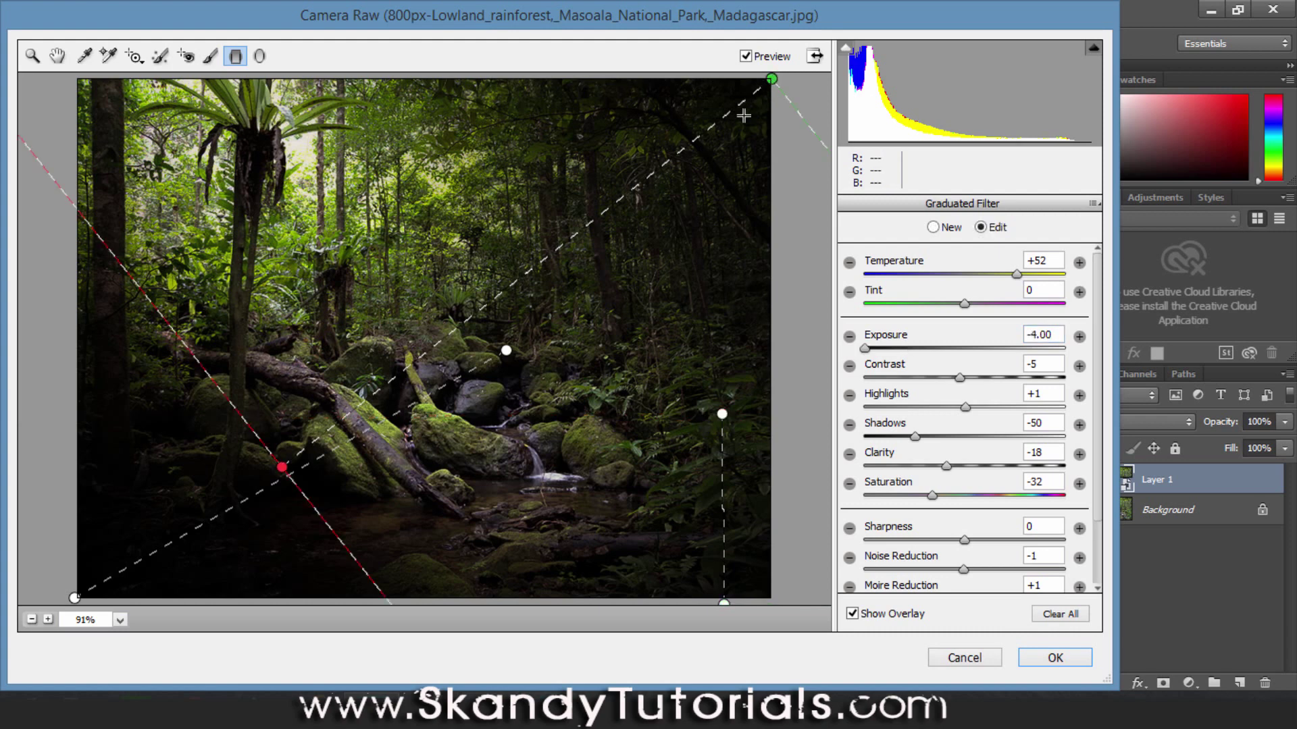
{"action": "left_click", "coordinate": [506, 351]}
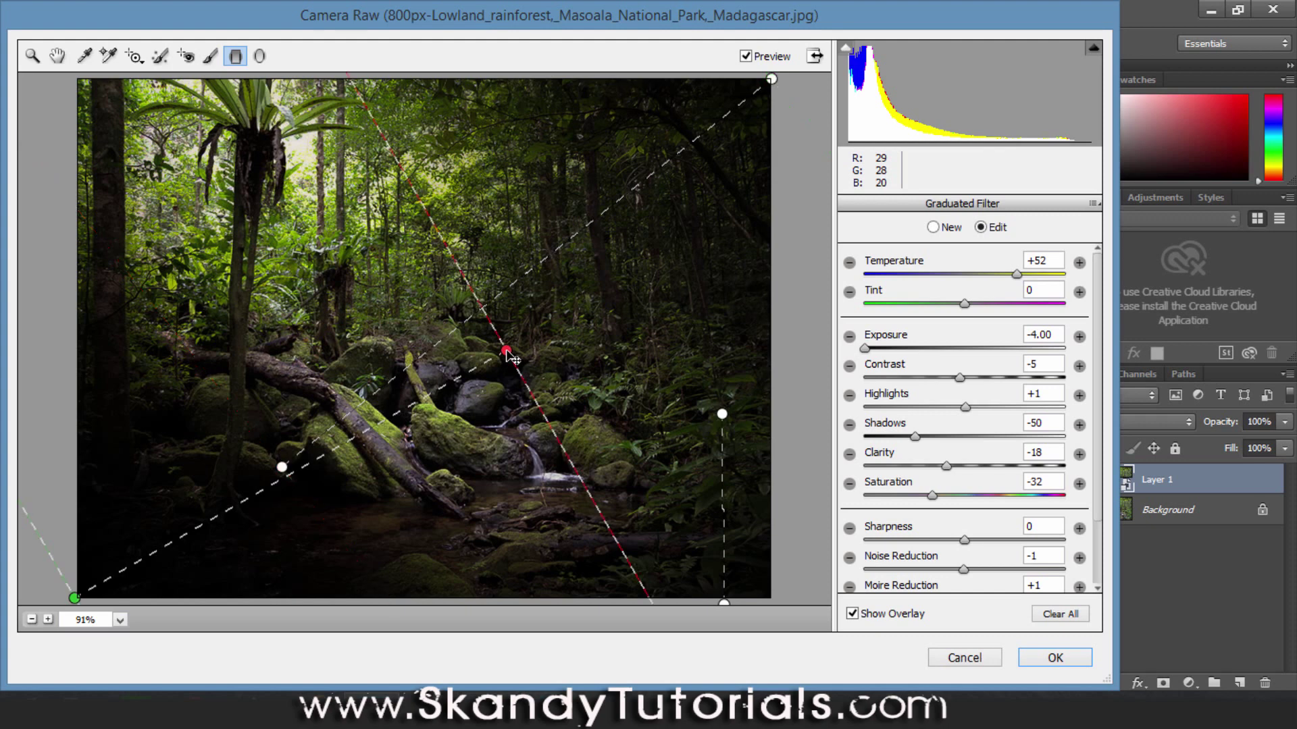
{"action": "left_click", "coordinate": [722, 413]}
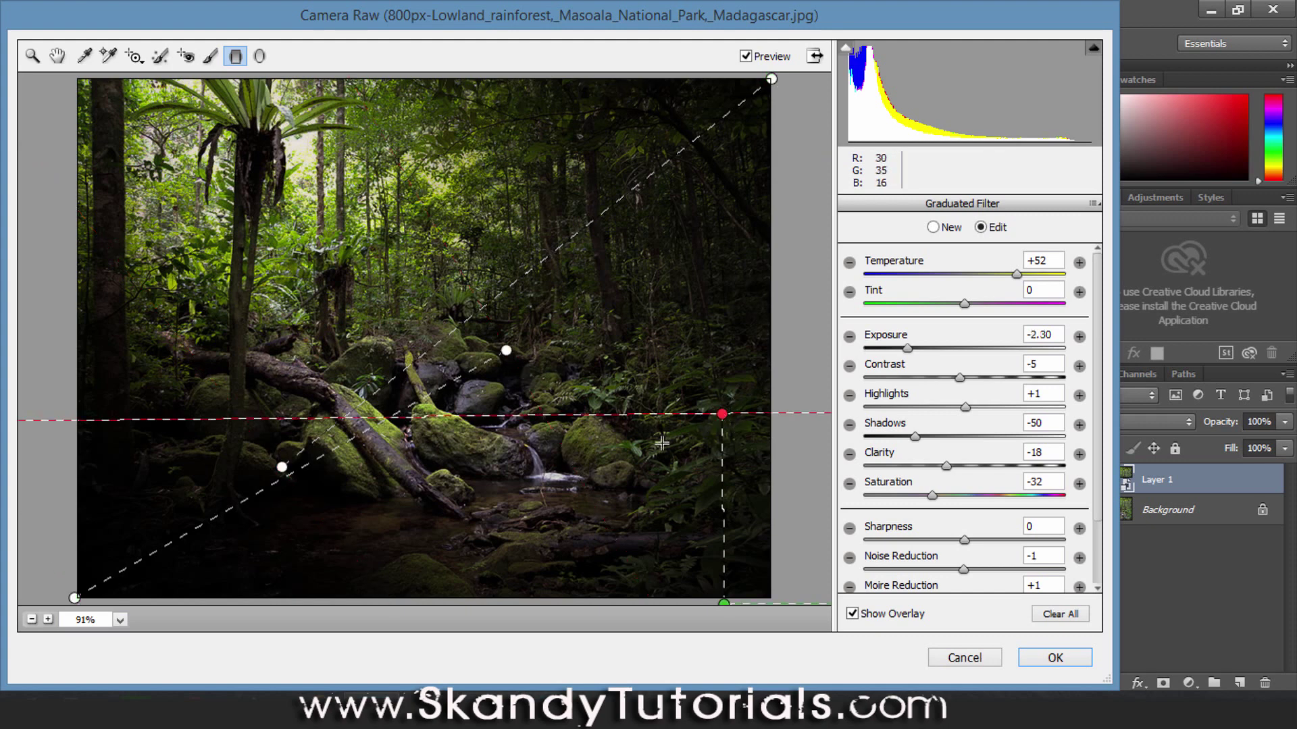
{"action": "left_click", "coordinate": [506, 351]}
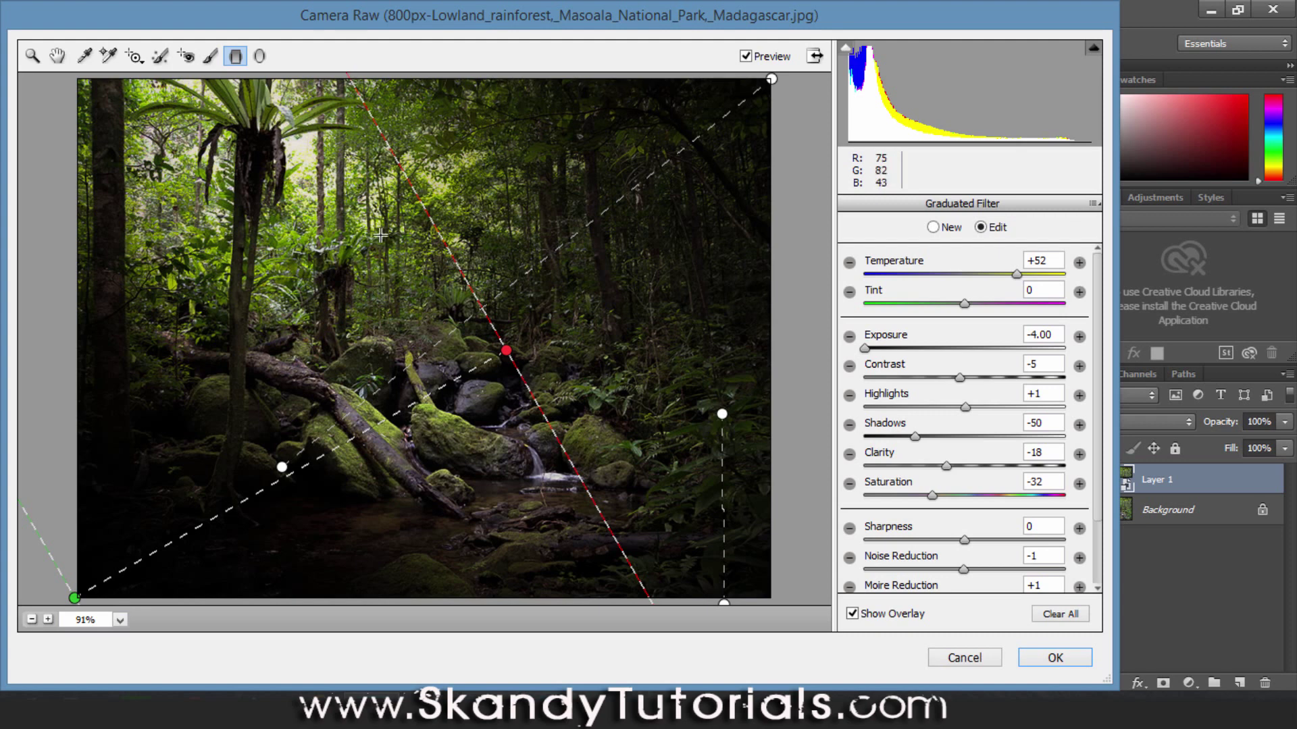
Set up the Adjustment Brush: Exposure +1.50, Size 6, Feather 100, Flow 100, Density 66
{"action": "left_click", "coordinate": [211, 58]}
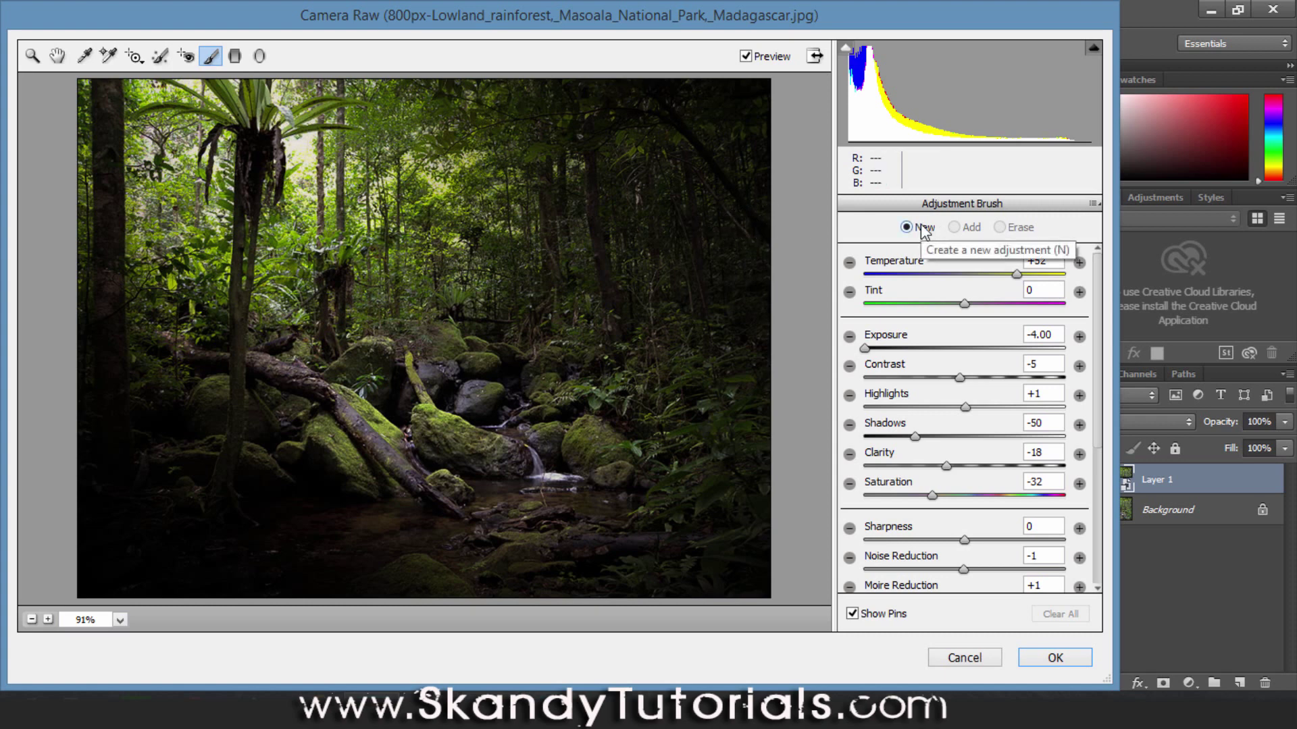
{"action": "left_click_drag", "start_coordinate": [866, 347], "coordinate": [1001, 351]}
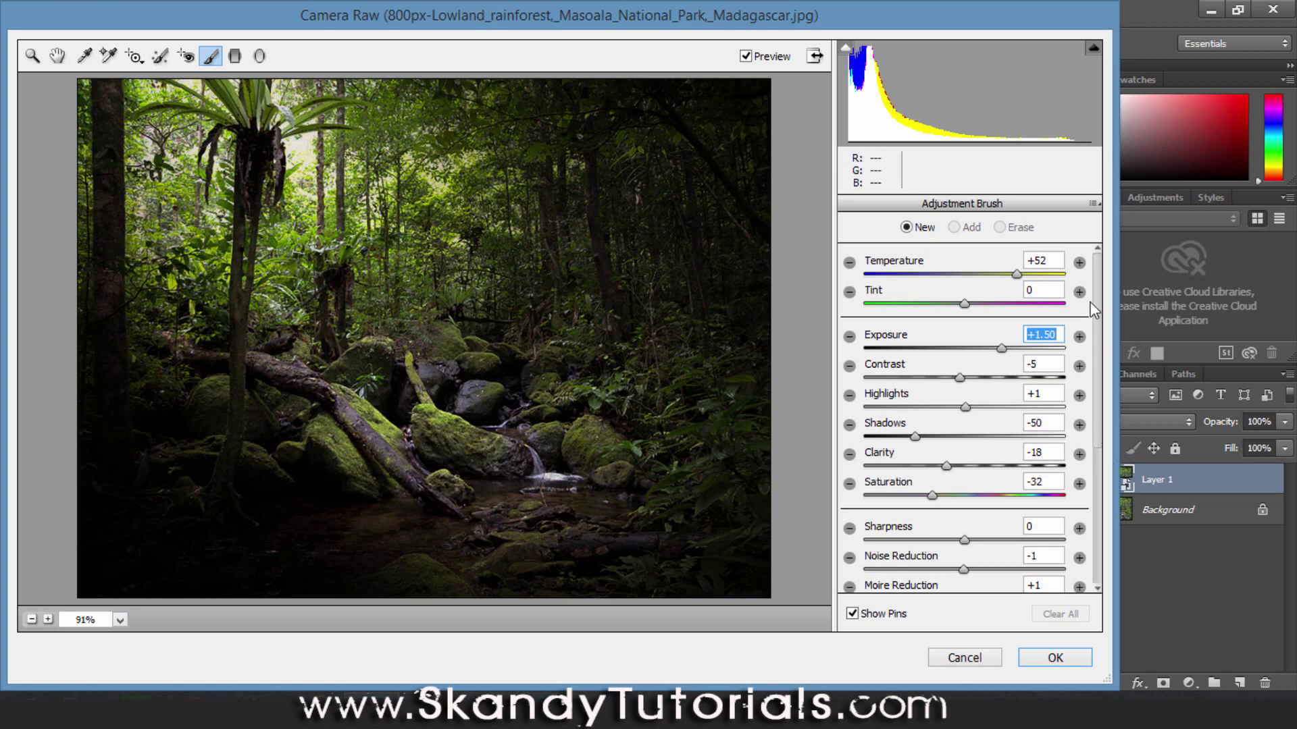
{"action": "left_click_drag", "start_coordinate": [1100, 307], "coordinate": [1101, 466]}
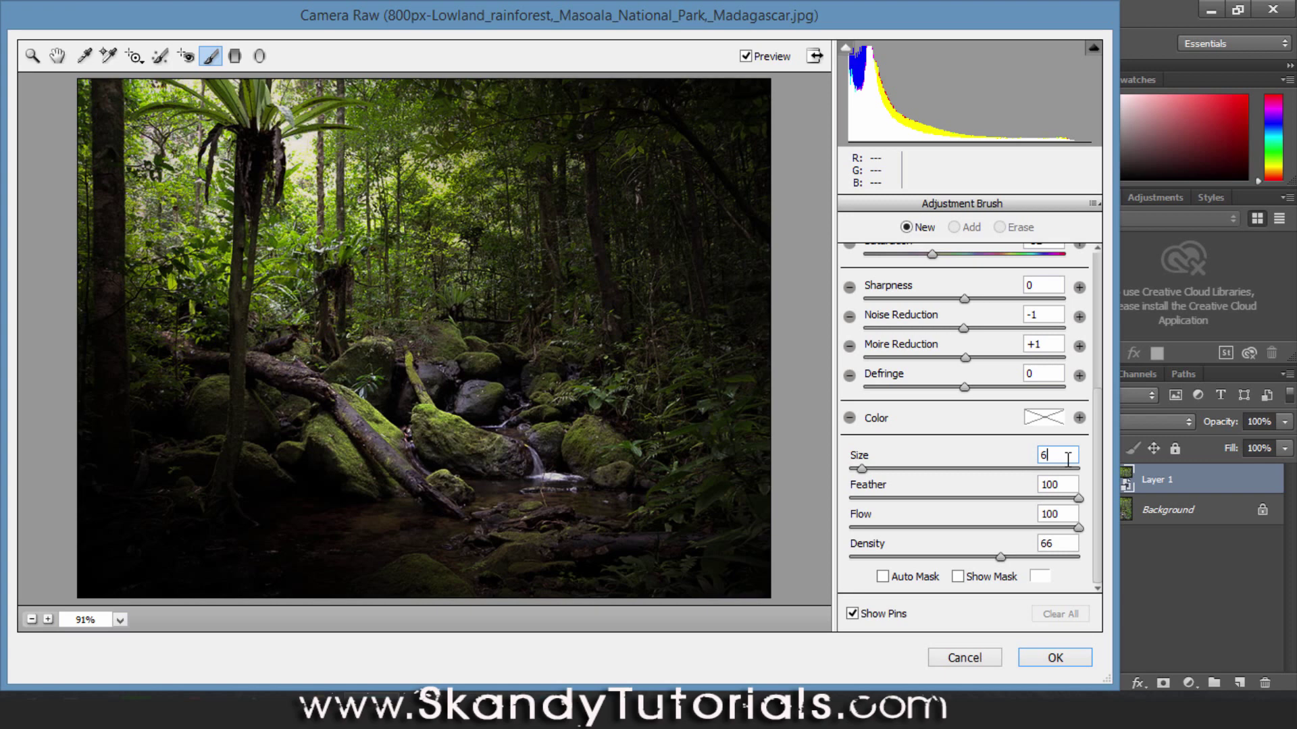
{"action": "left_click", "coordinate": [1066, 486]}
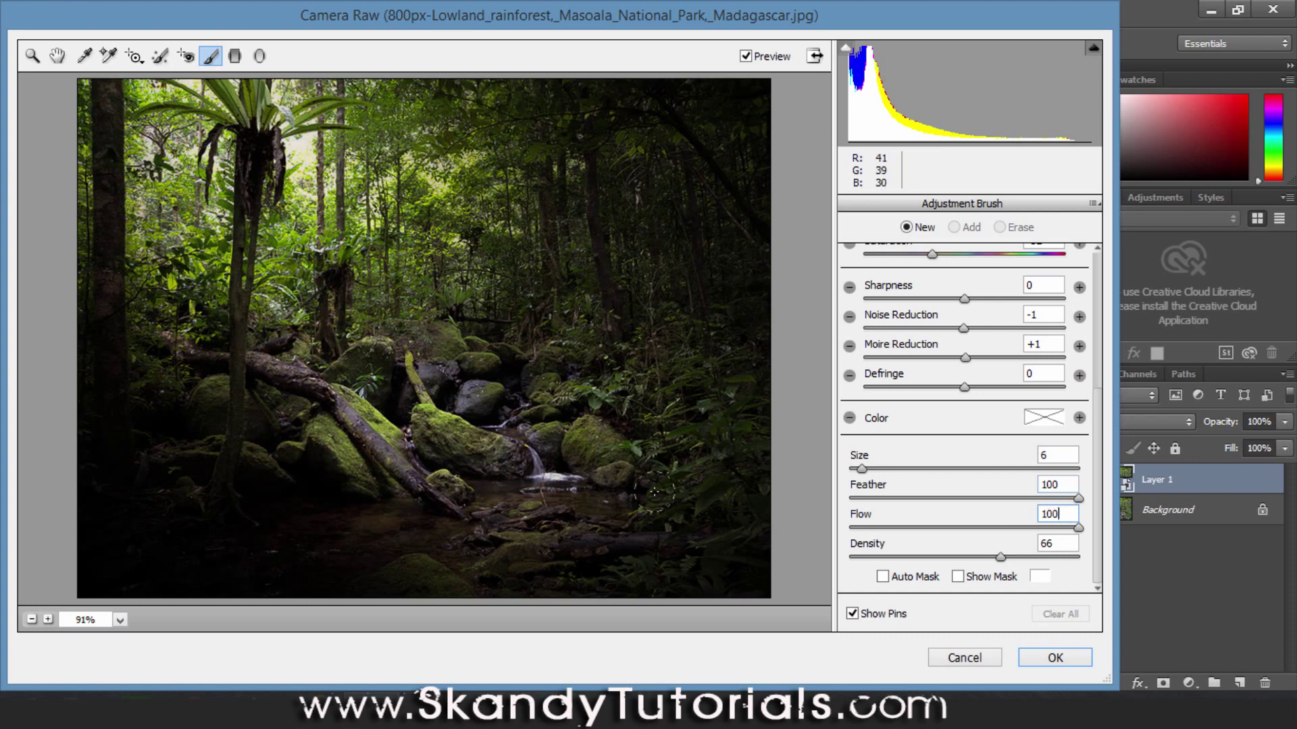
Paint light onto the mossy rocks and log around the stream, enlarging the brush to 20
{"action": "left_click", "coordinate": [335, 421]}
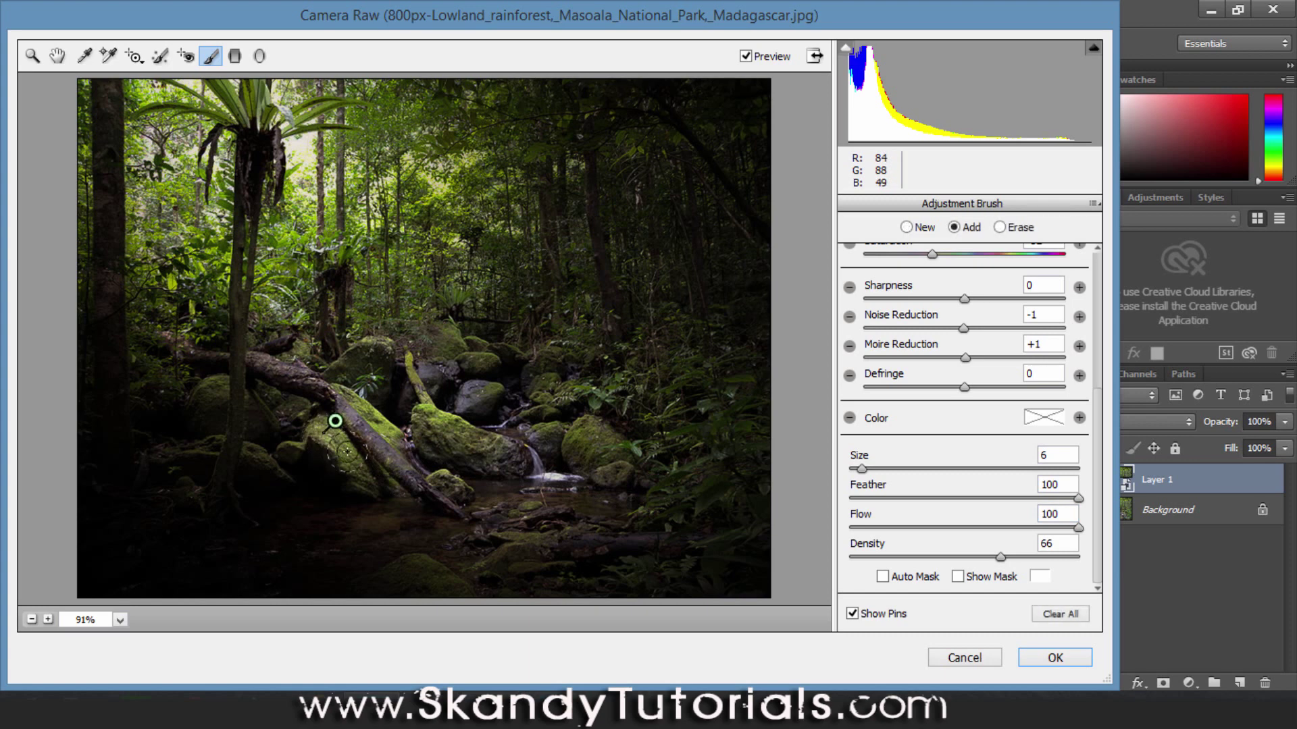
{"action": "mouse_move", "coordinate": [346, 464]}
{"action": "left_mouse_down"}
{"action": "mouse_move", "coordinate": [399, 503]}
{"action": "mouse_move", "coordinate": [380, 436]}
{"action": "mouse_move", "coordinate": [336, 420]}
{"action": "left_mouse_up"}
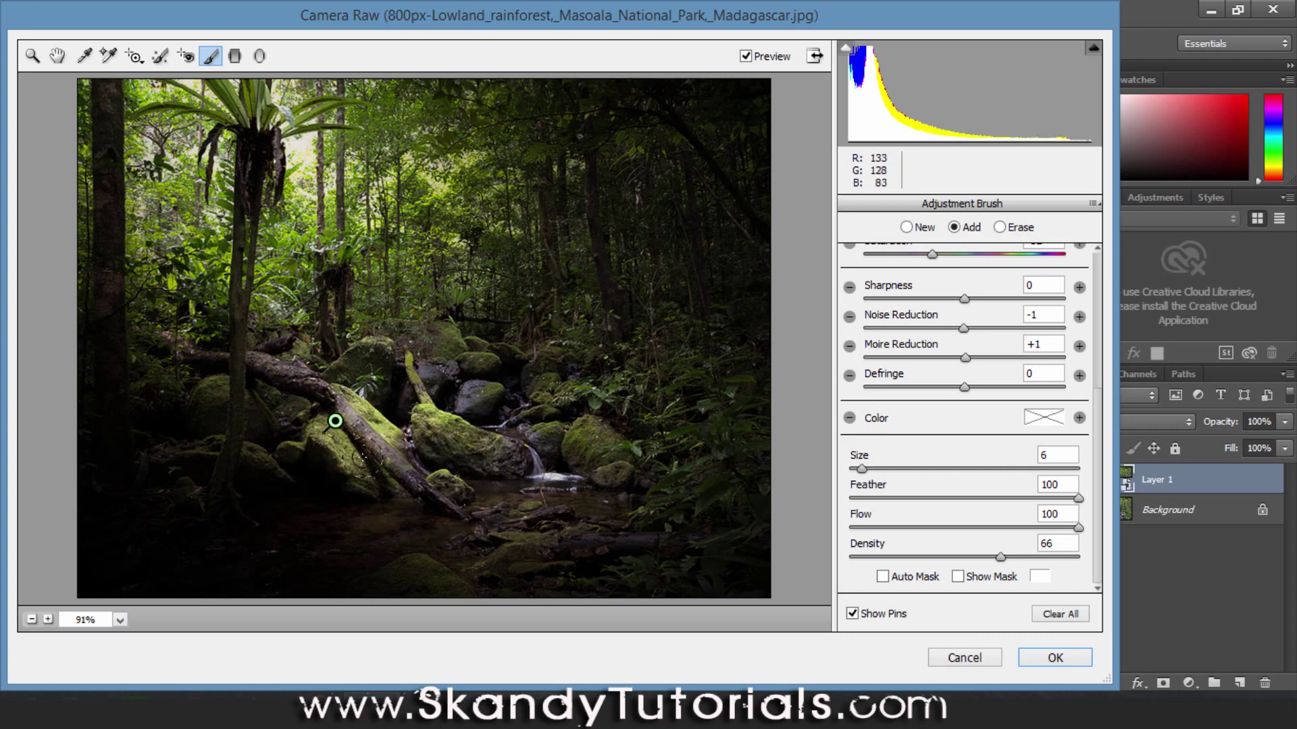
{"action": "mouse_move", "coordinate": [335, 420]}
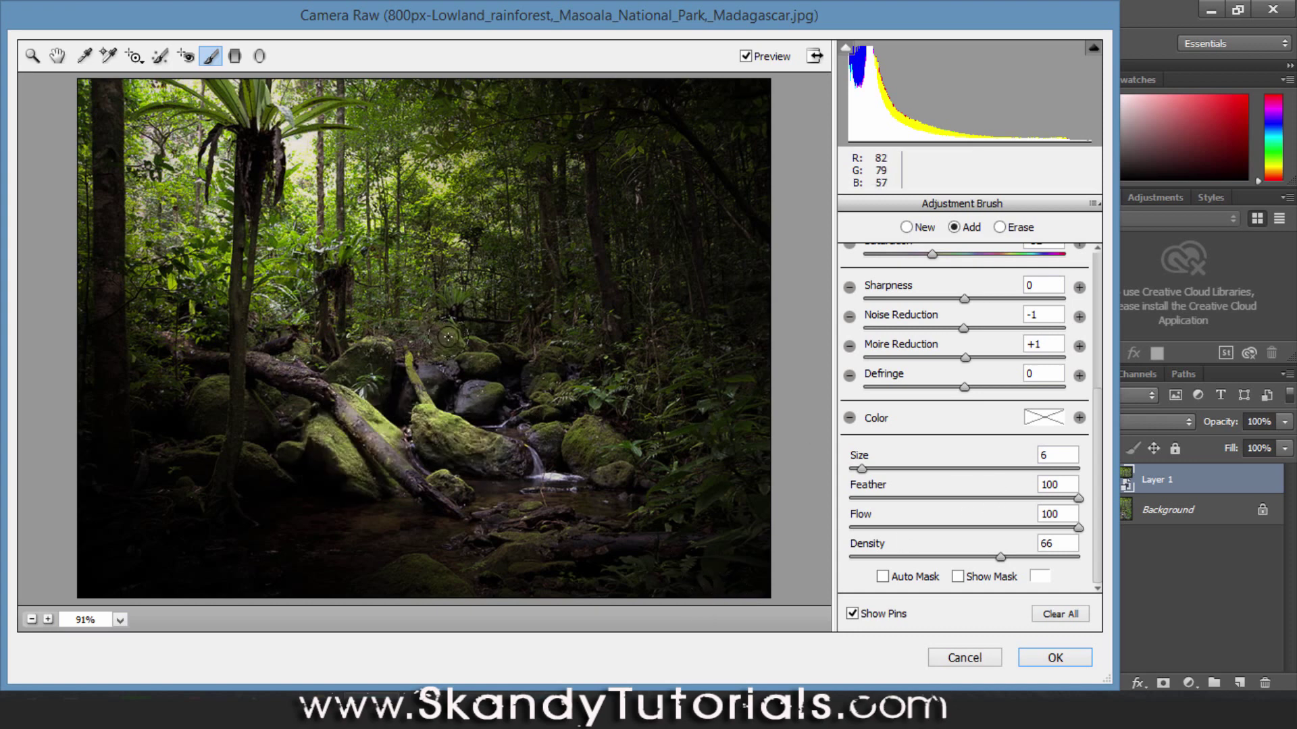
{"action": "left_click_drag", "start_coordinate": [406, 348], "coordinate": [416, 344]}
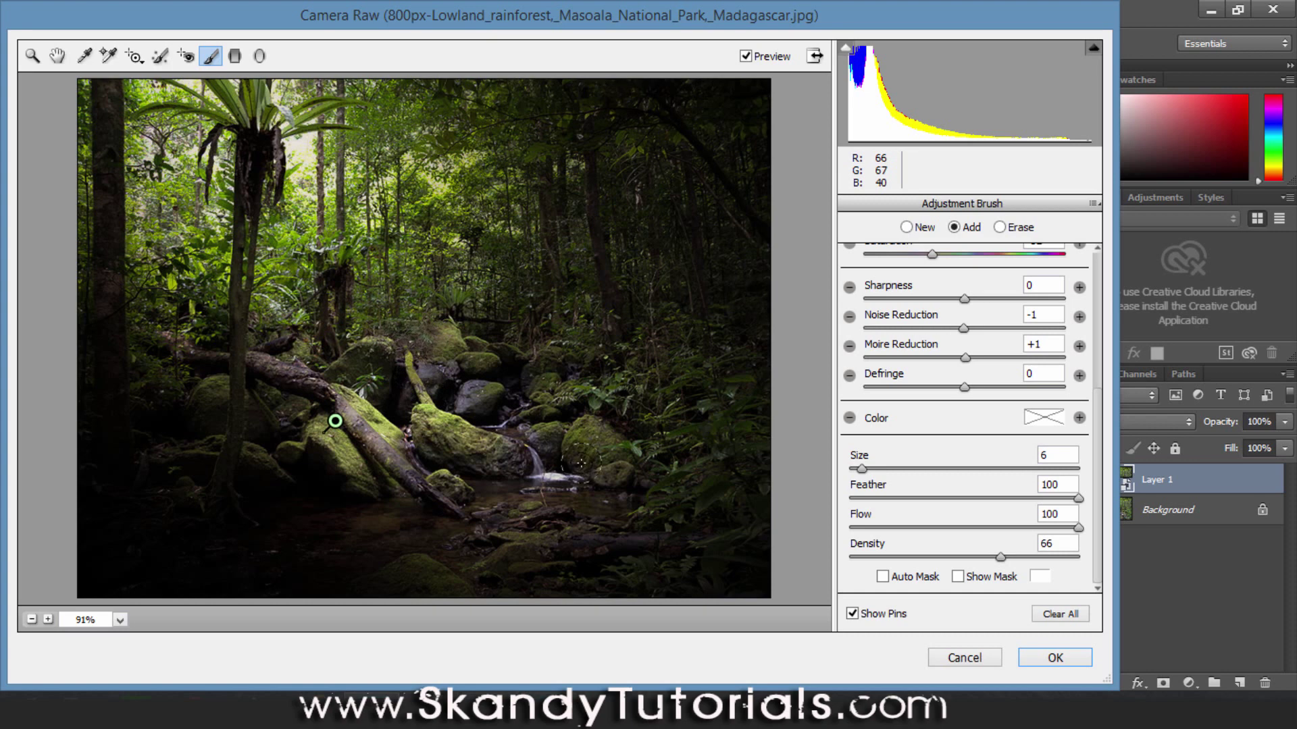
{"action": "left_click_drag", "start_coordinate": [585, 447], "coordinate": [599, 437]}
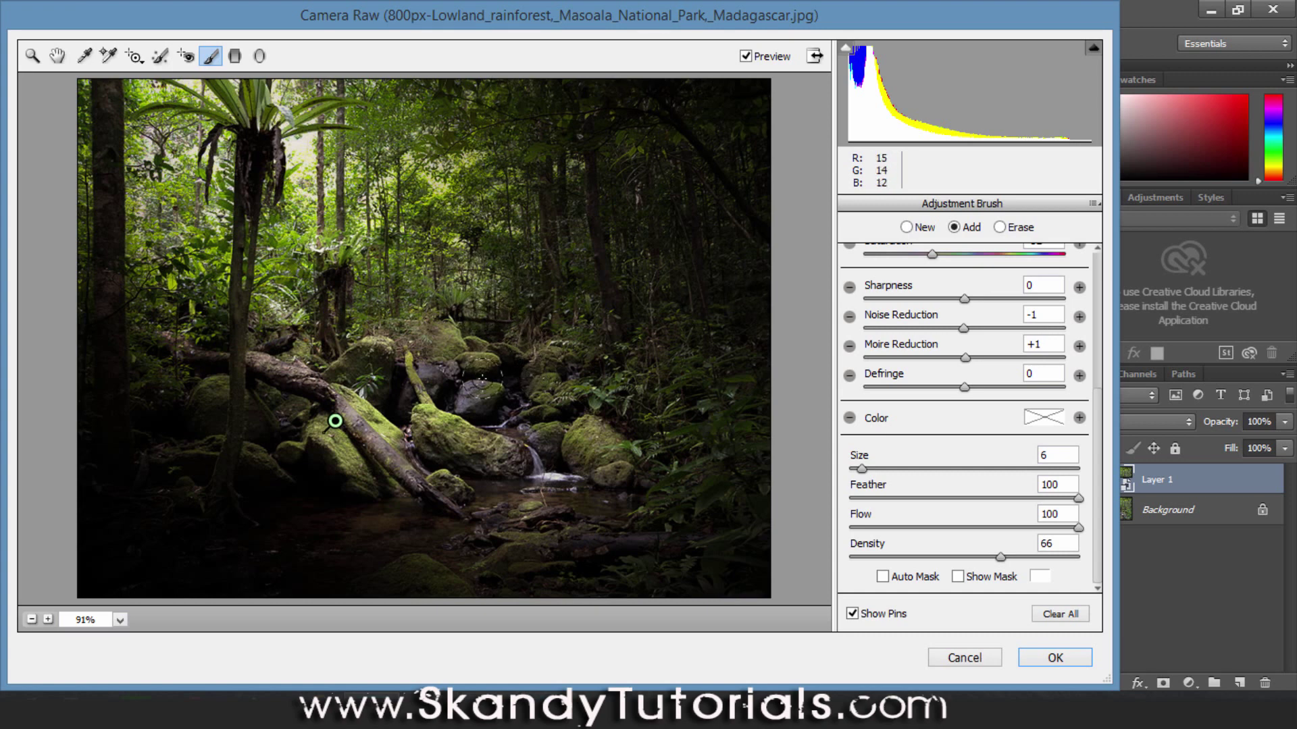
{"action": "key", "text": "bracketright"}
{"action": "key", "text": "bracketright"}
{"action": "key", "text": "bracketright"}
{"action": "key", "text": "bracketright"}
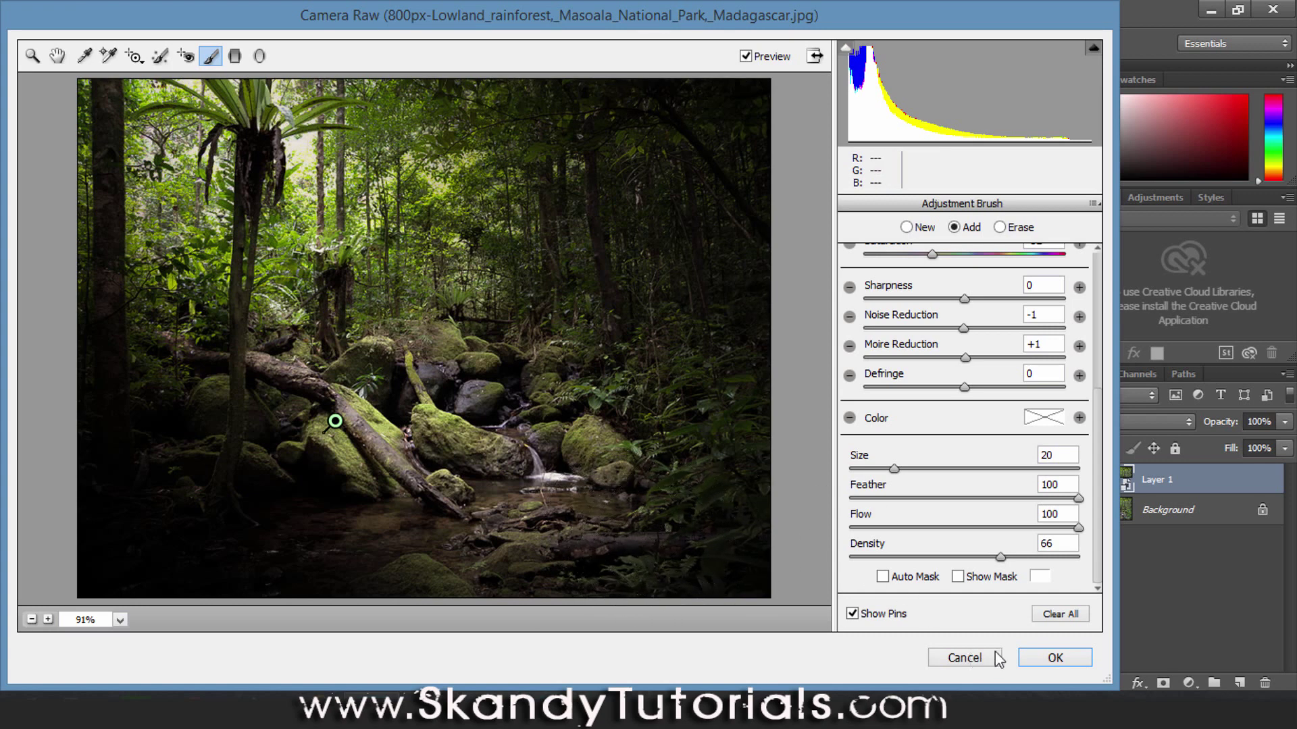
Apply the Camera Raw Filter and toggle Layer 1's visibility to compare before and after
{"action": "left_click", "coordinate": [1039, 659]}
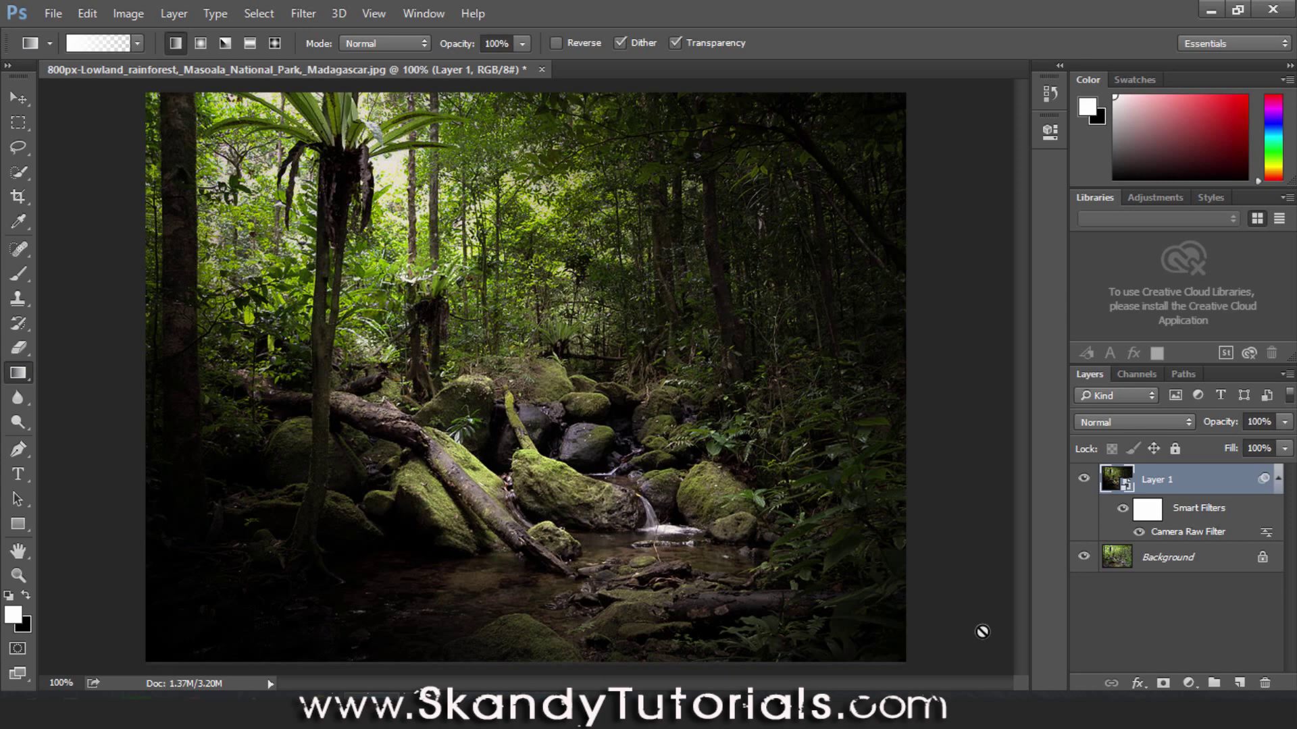
{"action": "left_click", "coordinate": [1083, 480]}
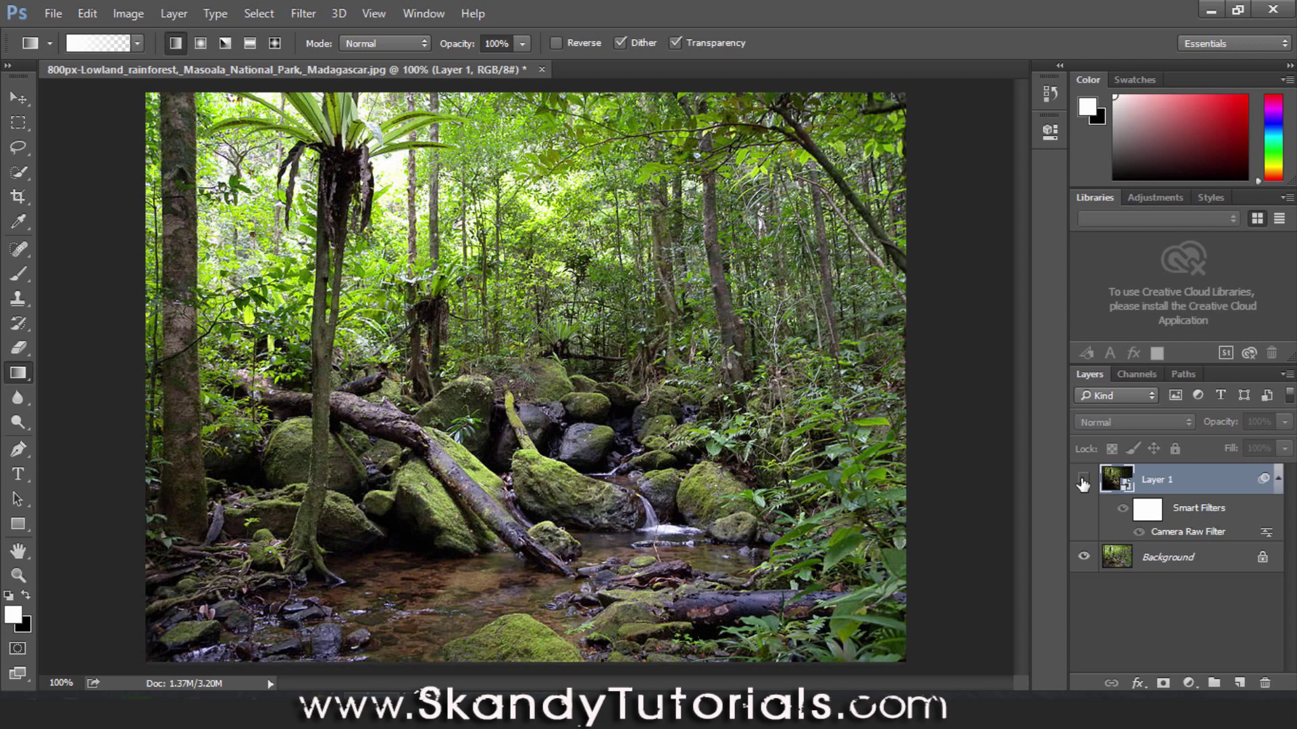
{"action": "left_click", "coordinate": [1084, 481]}
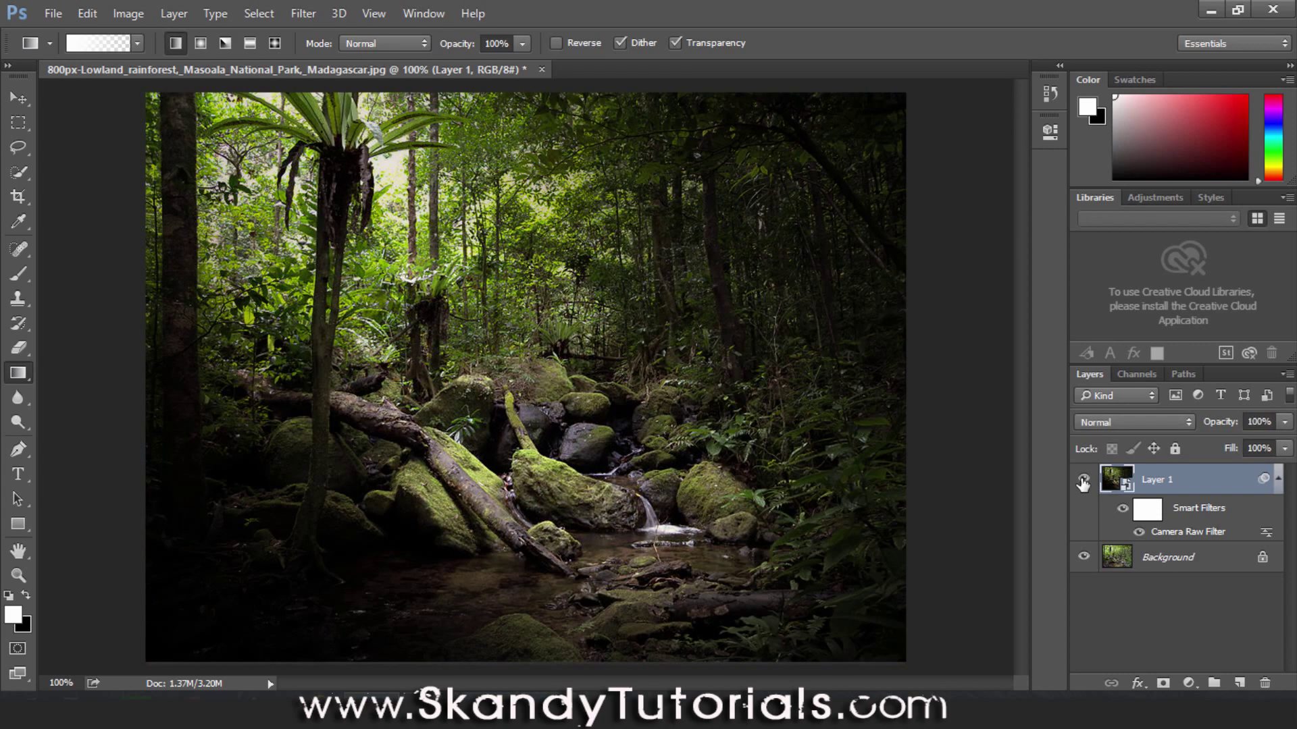